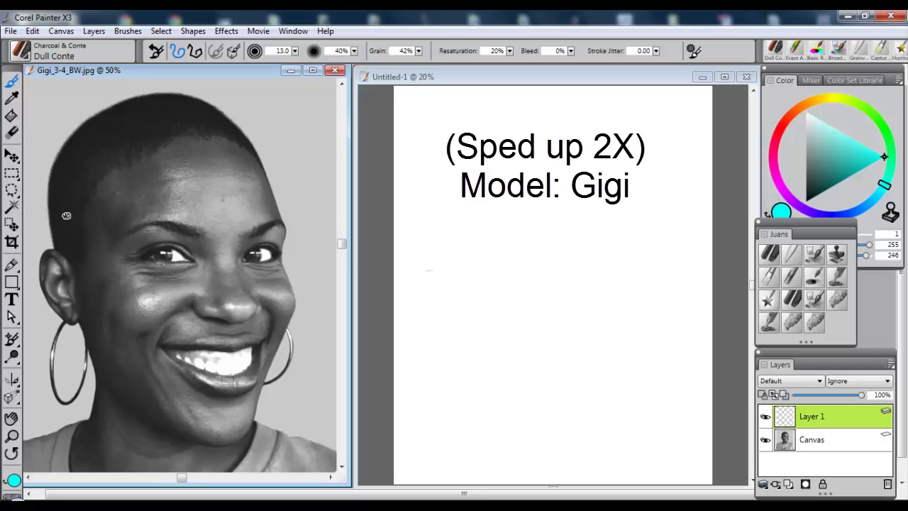
Sketch a cyan oval outlining the head, jaw and chin over the photo.
left_click_drag(52, 196, 90, 349)
mouse_move(57, 259)
left_mouse_down()
mouse_move(57, 153)
mouse_move(99, 109)
mouse_move(182, 95)
mouse_move(219, 106)
mouse_move(269, 186)
mouse_move(286, 243)
left_mouse_up()
mouse_move(264, 194)
left_mouse_down()
mouse_move(276, 319)
mouse_move(249, 424)
mouse_move(228, 430)
left_mouse_up()
mouse_move(100, 327)
left_mouse_down()
mouse_move(159, 422)
mouse_move(195, 436)
mouse_move(248, 426)
left_mouse_up()
left_click_drag(277, 195, 275, 360)
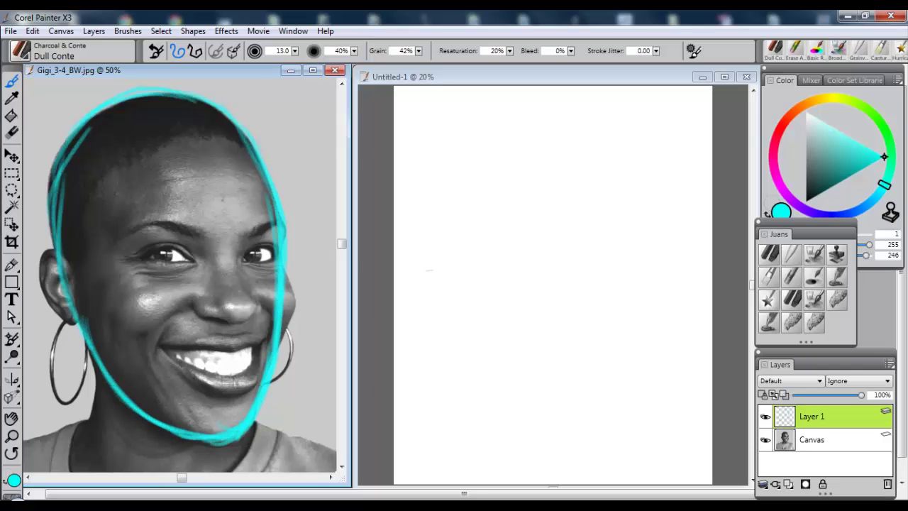
left_click_drag(57, 261, 62, 134)
left_click_drag(150, 94, 204, 103)
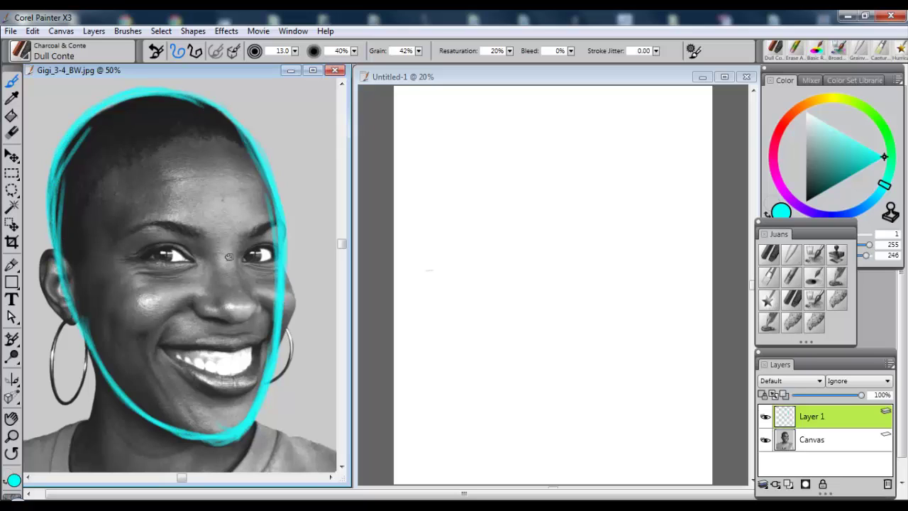
Add a cyan centre line plus horizontal guides at eye, nose-base, mouth and lower-lip levels.
mouse_move(204, 131)
left_mouse_down()
mouse_move(228, 252)
mouse_move(235, 379)
left_mouse_up()
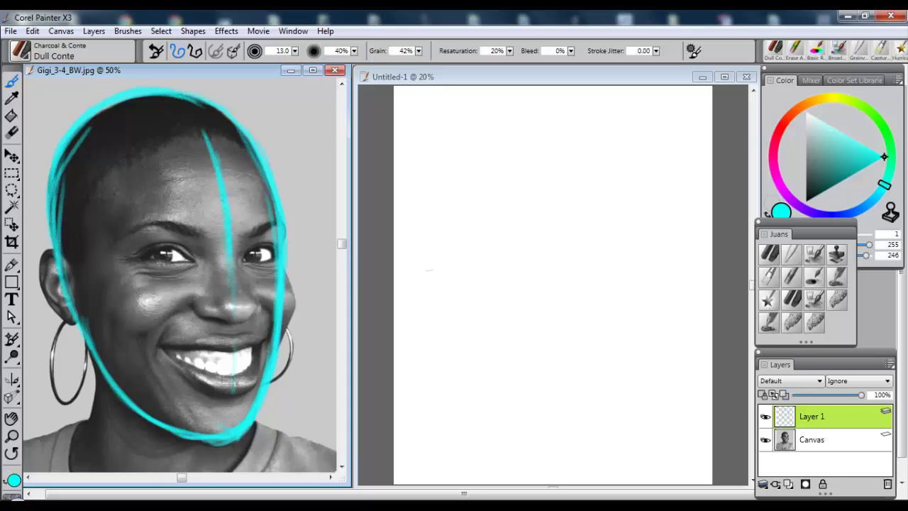
left_click_drag(227, 243, 235, 425)
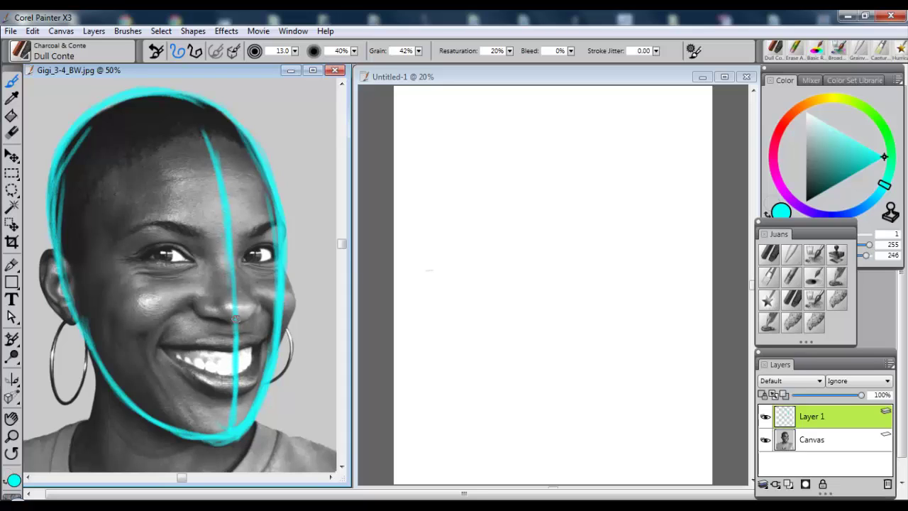
left_click_drag(171, 97, 221, 175)
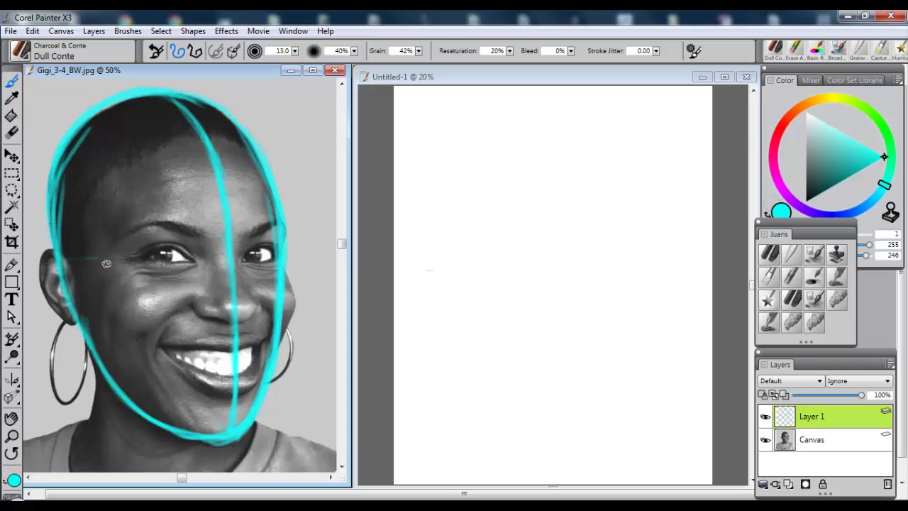
left_click_drag(66, 260, 191, 259)
left_click_drag(101, 261, 279, 258)
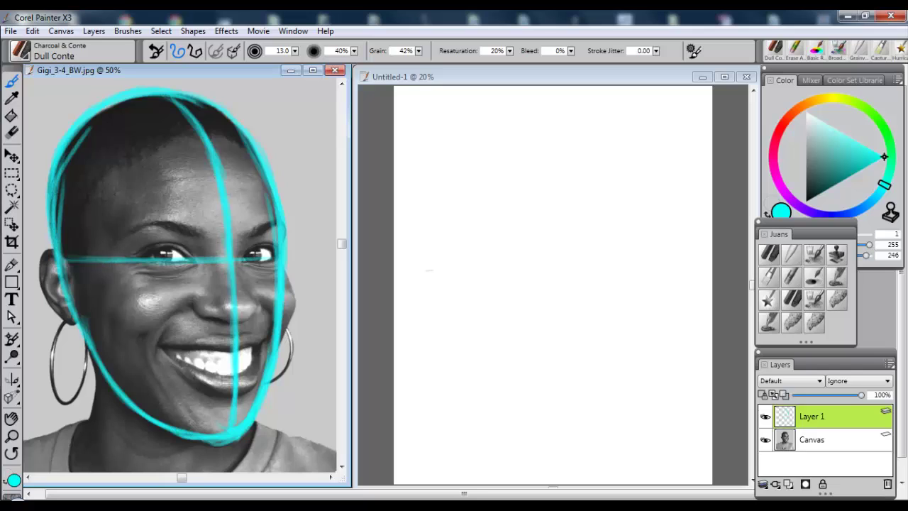
left_click_drag(95, 252, 275, 258)
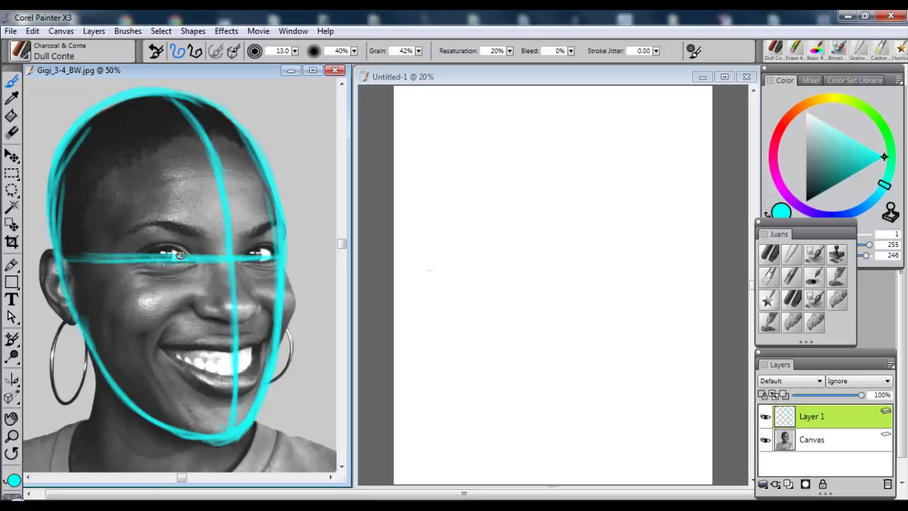
left_click_drag(193, 320, 273, 318)
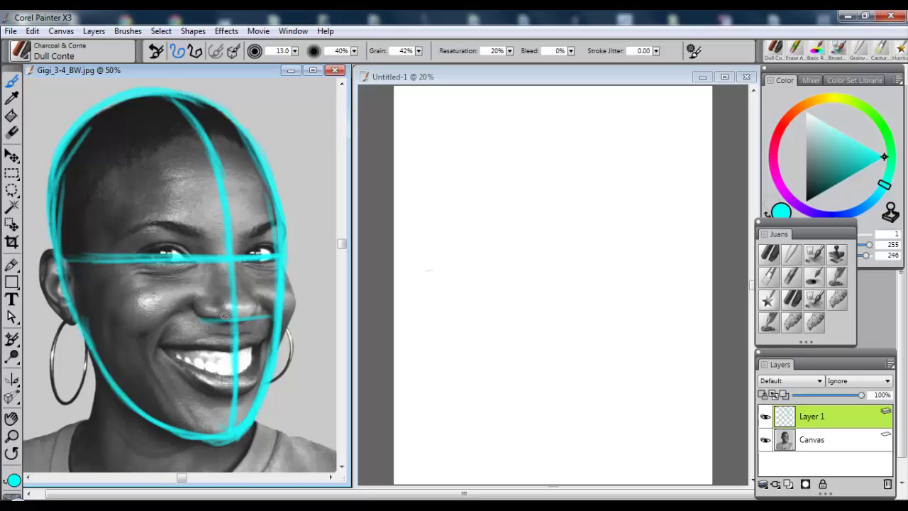
left_click_drag(157, 346, 274, 344)
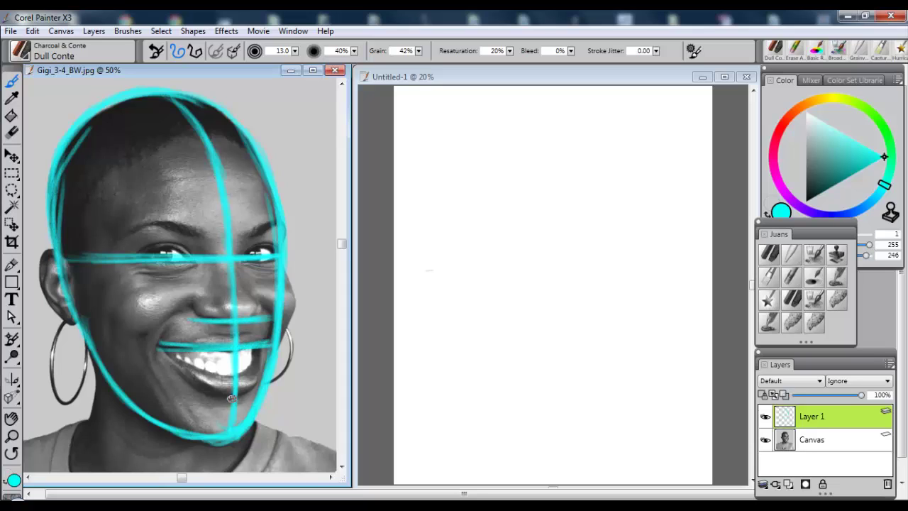
left_click_drag(211, 391, 256, 390)
In dark purple, write '1/2' and draw two curly braces beside the face, then switch to green.
left_click(784, 191)
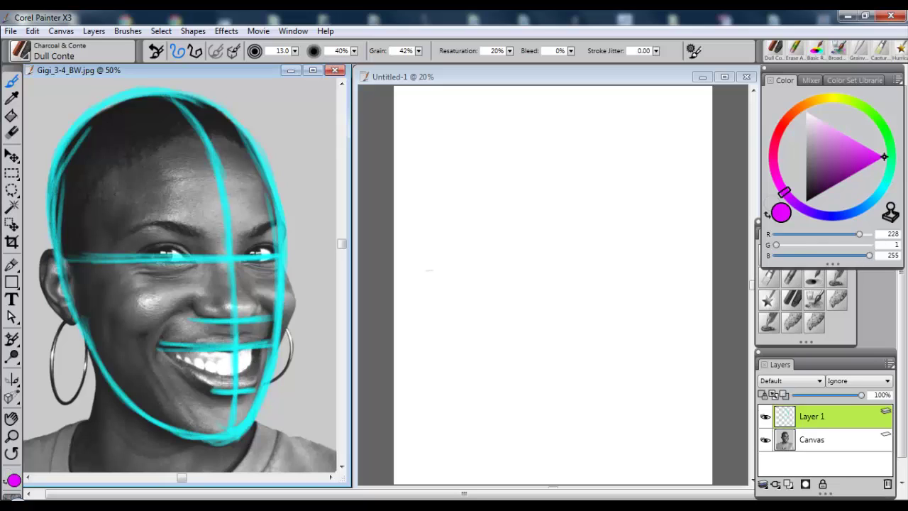
left_click(838, 184)
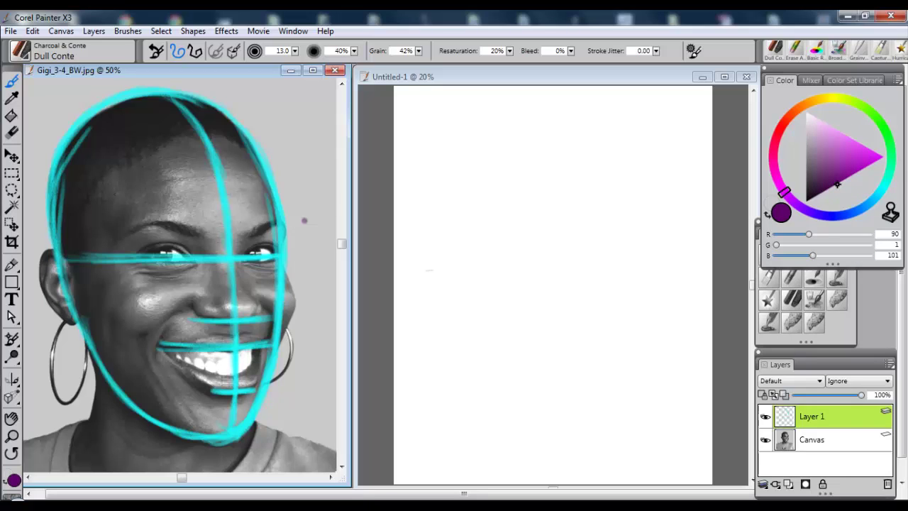
left_click_drag(304, 218, 305, 236)
mouse_move(299, 246)
left_mouse_down()
mouse_move(319, 243)
mouse_move(309, 266)
mouse_move(324, 265)
mouse_move(296, 260)
left_mouse_up()
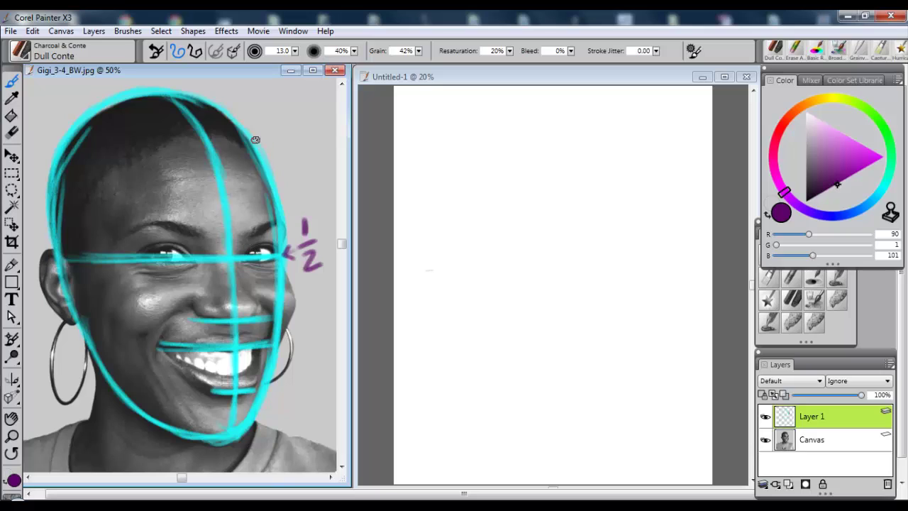
mouse_move(249, 105)
left_mouse_down()
mouse_move(291, 160)
mouse_move(295, 207)
left_mouse_up()
mouse_move(307, 287)
left_mouse_down()
mouse_move(313, 336)
mouse_move(290, 403)
left_mouse_up()
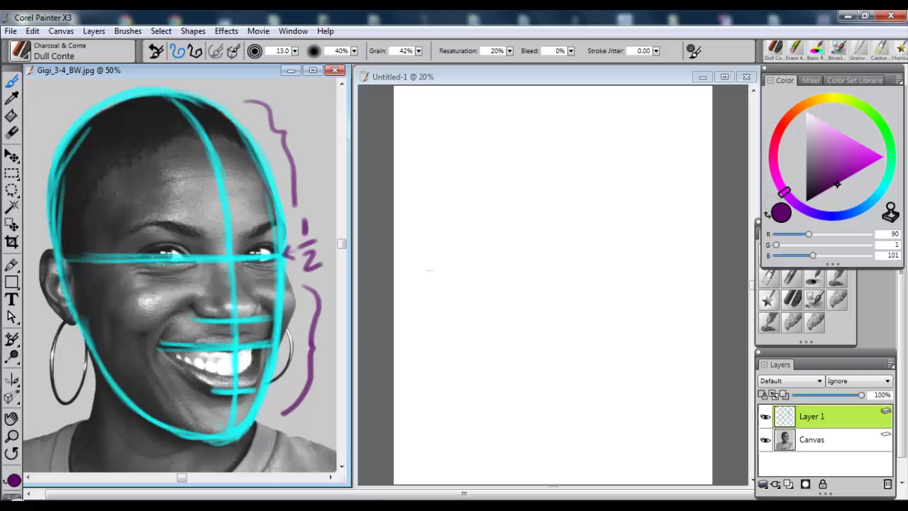
left_click_drag(310, 346, 316, 354)
left_click(275, 288, "alt")
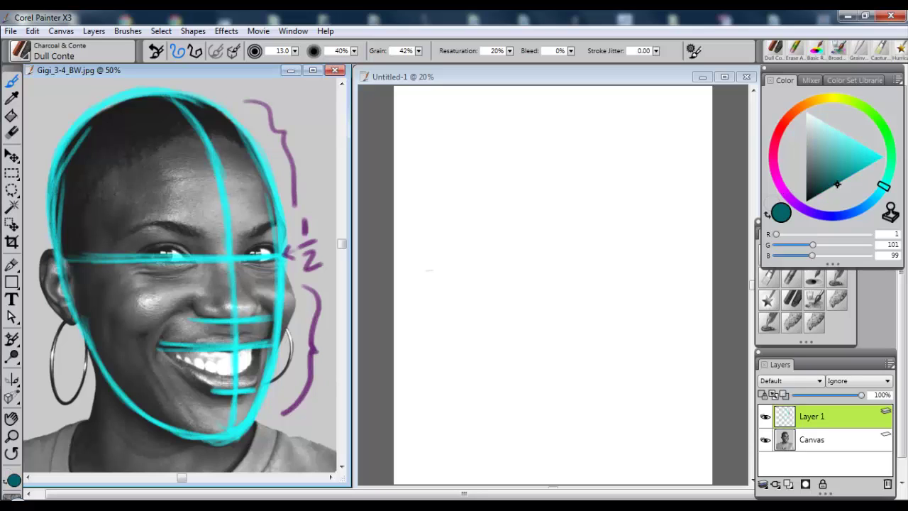
mouse_move(883, 186)
left_mouse_down()
mouse_move(885, 130)
mouse_move(864, 106)
left_mouse_up()
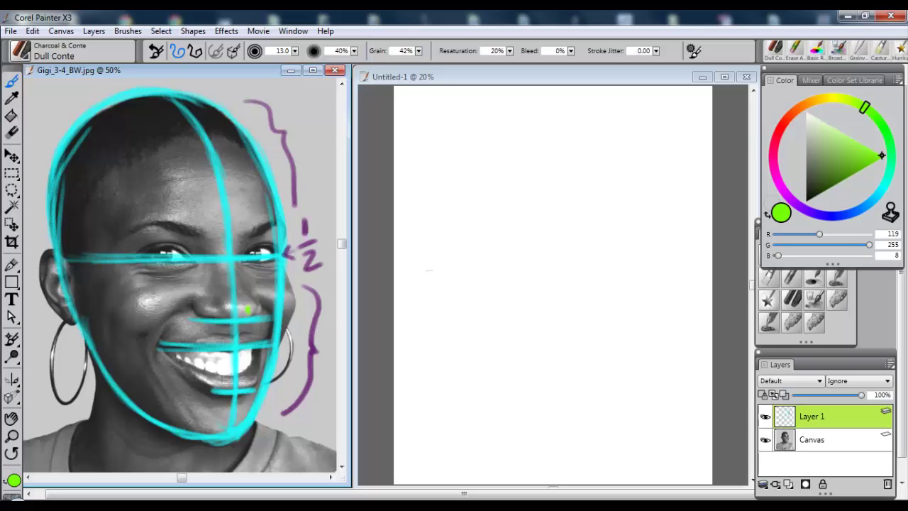
Draw the nose's sides and base as a green wedge.
left_click_drag(232, 262, 247, 307)
left_click_drag(230, 261, 232, 235)
mouse_move(216, 261)
left_mouse_down()
mouse_move(204, 290)
mouse_move(255, 298)
left_mouse_up()
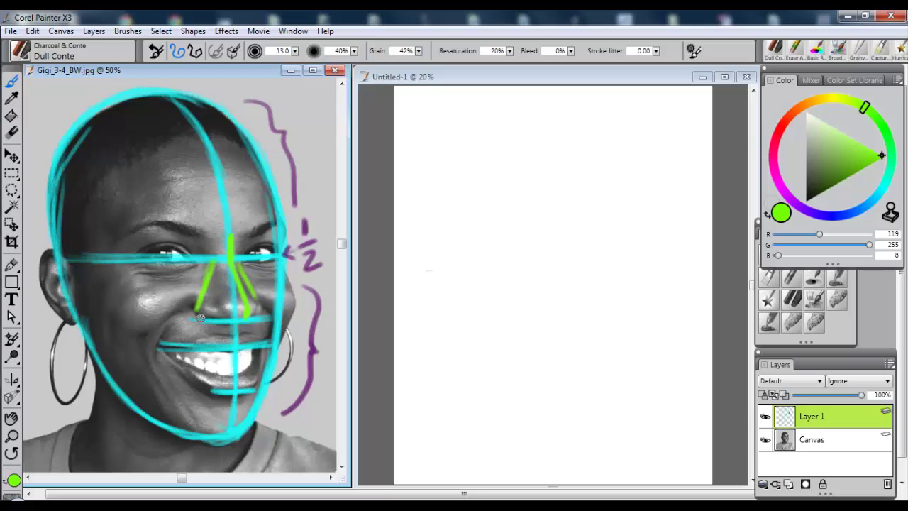
left_click_drag(195, 318, 233, 322)
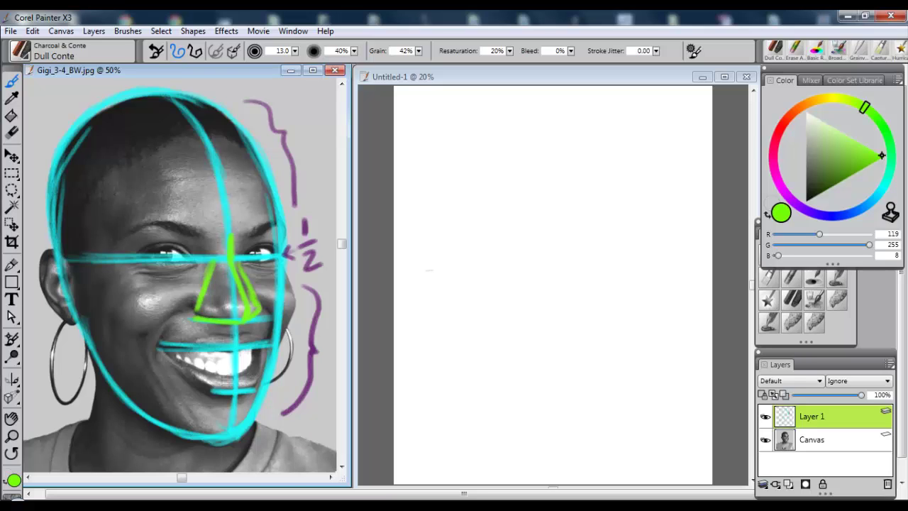
Outline the green mouth corners, teeth line and upper-lip edge.
left_click_drag(258, 346, 255, 387)
mouse_move(157, 345)
left_mouse_down()
mouse_move(207, 387)
mouse_move(257, 380)
mouse_move(227, 346)
left_mouse_up()
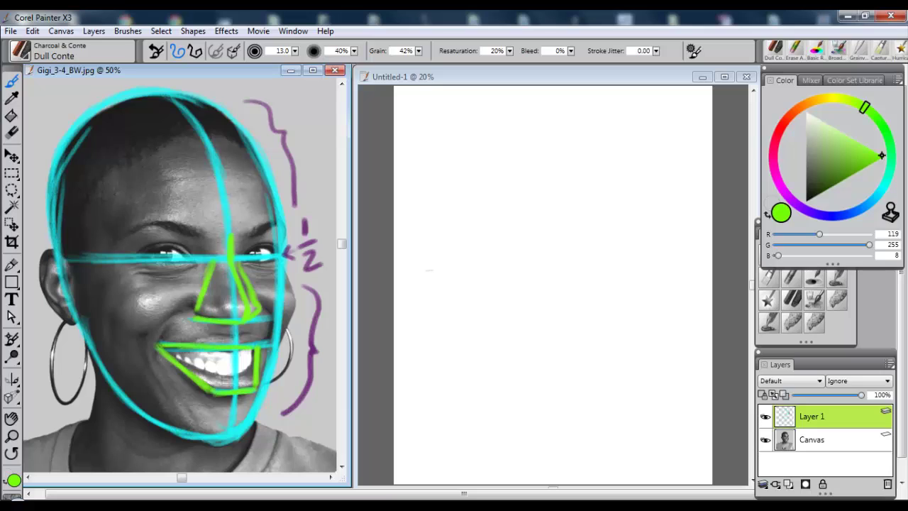
left_click_drag(172, 356, 213, 373)
mouse_move(159, 344)
left_mouse_down()
mouse_move(246, 333)
mouse_move(227, 331)
left_mouse_up()
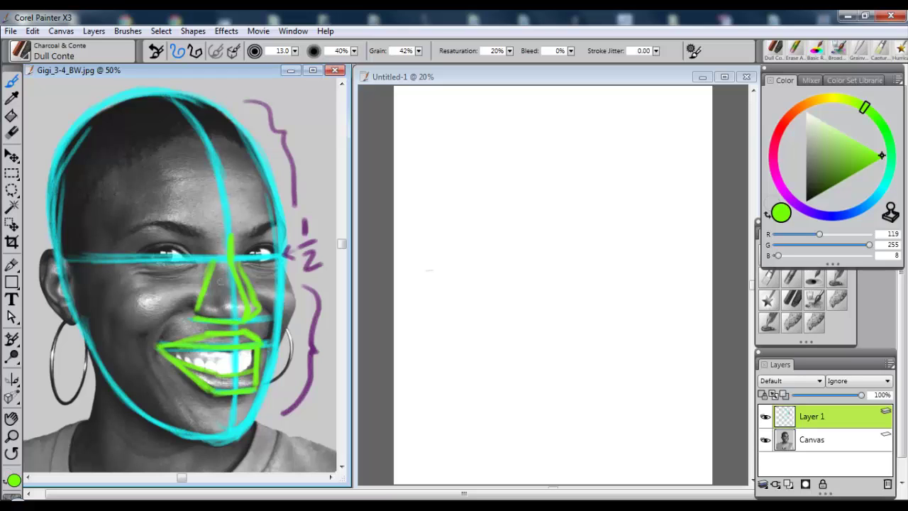
Mark both eyes, the ear, a dashed ear-to-brow line and both eyebrows in green.
mouse_move(139, 258)
left_mouse_down()
mouse_move(174, 246)
mouse_move(188, 255)
mouse_move(139, 261)
mouse_move(183, 264)
left_mouse_up()
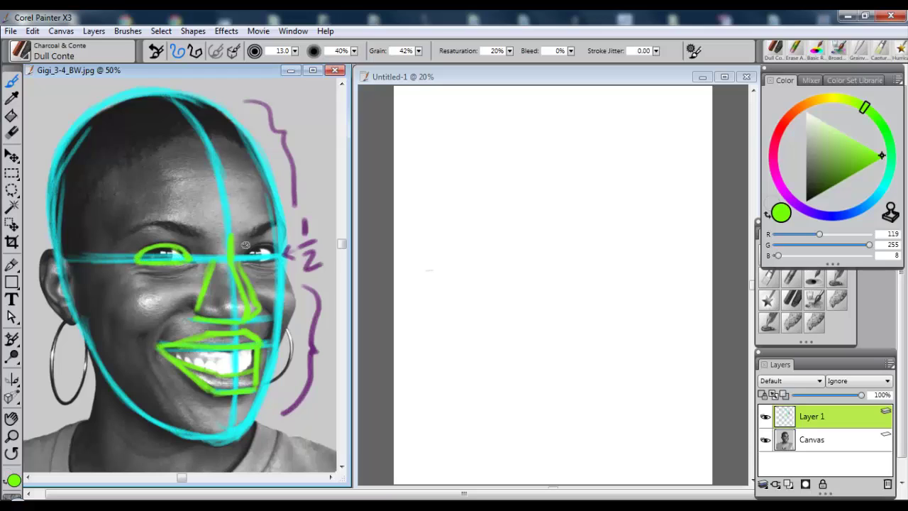
left_click_drag(277, 253, 241, 250)
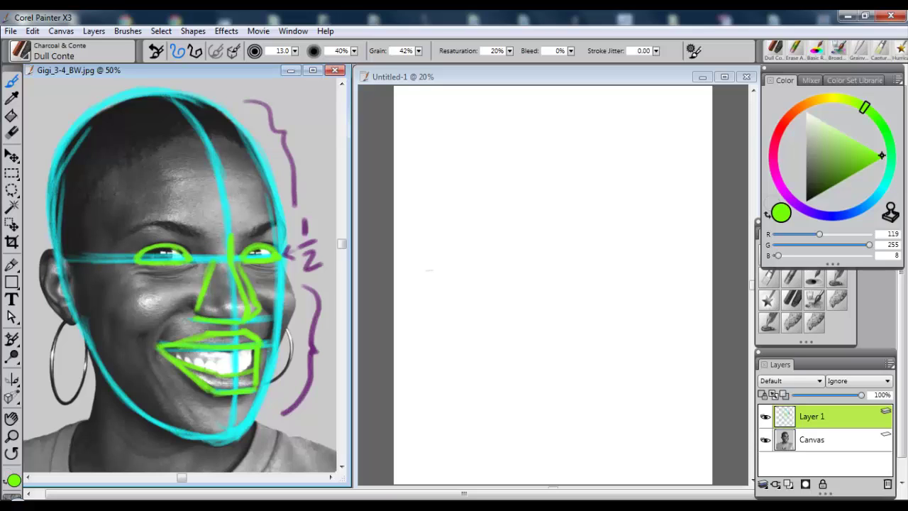
left_click_drag(72, 268, 64, 323)
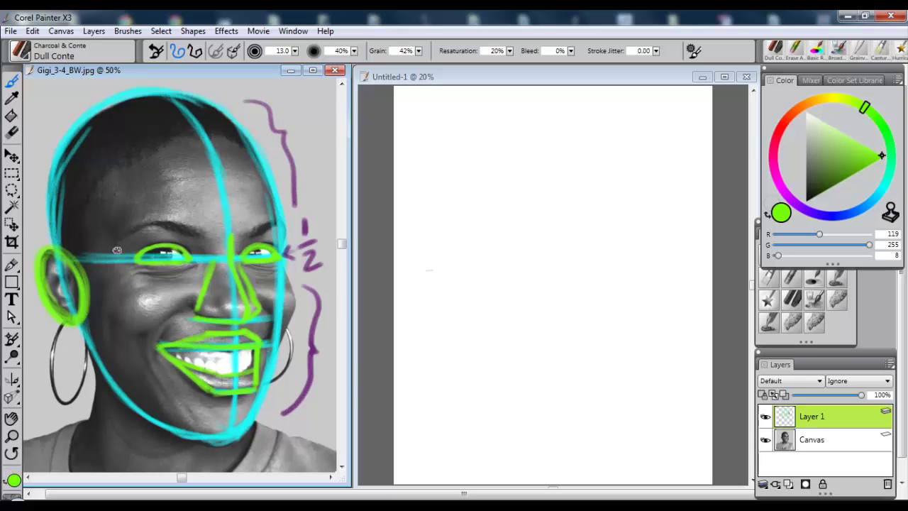
left_click_drag(56, 244, 151, 242)
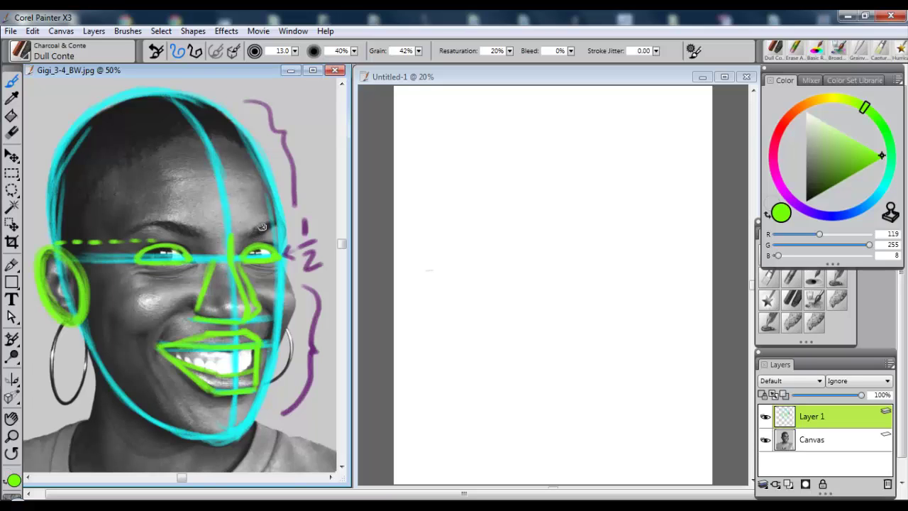
left_click_drag(246, 235, 275, 220)
left_click_drag(125, 232, 196, 227)
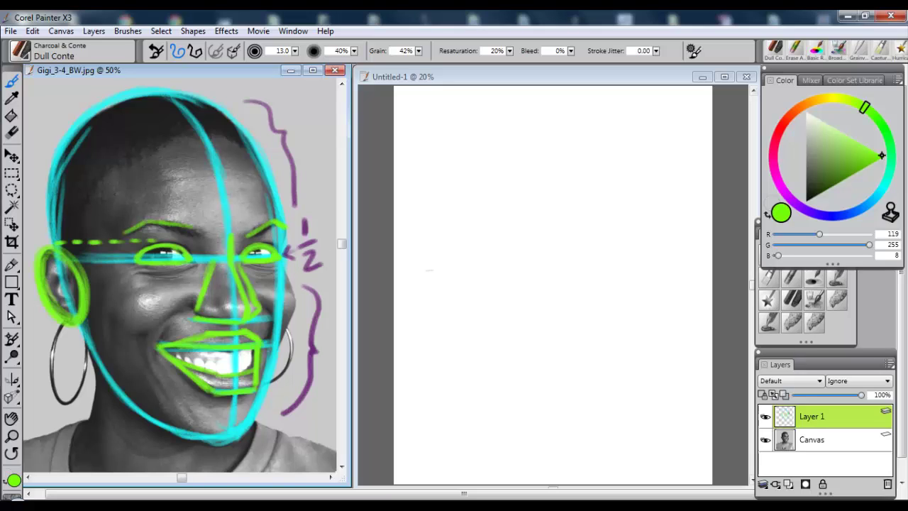
Hide the guide layer, switch to magenta and add a new tracing layer.
left_click(765, 417)
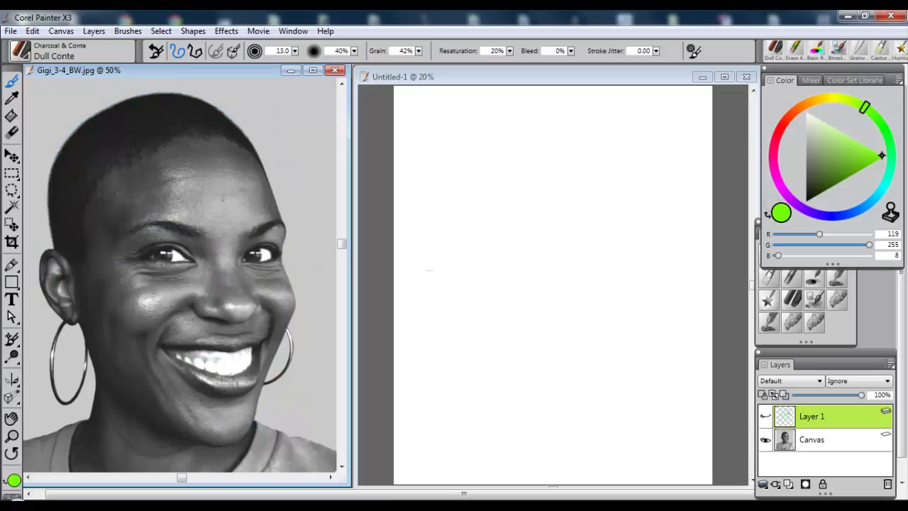
left_click(765, 416)
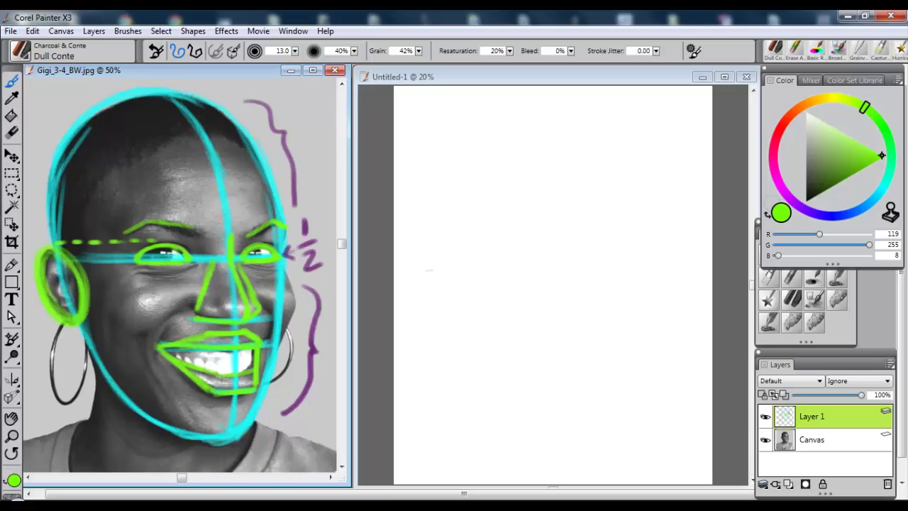
left_click(788, 197)
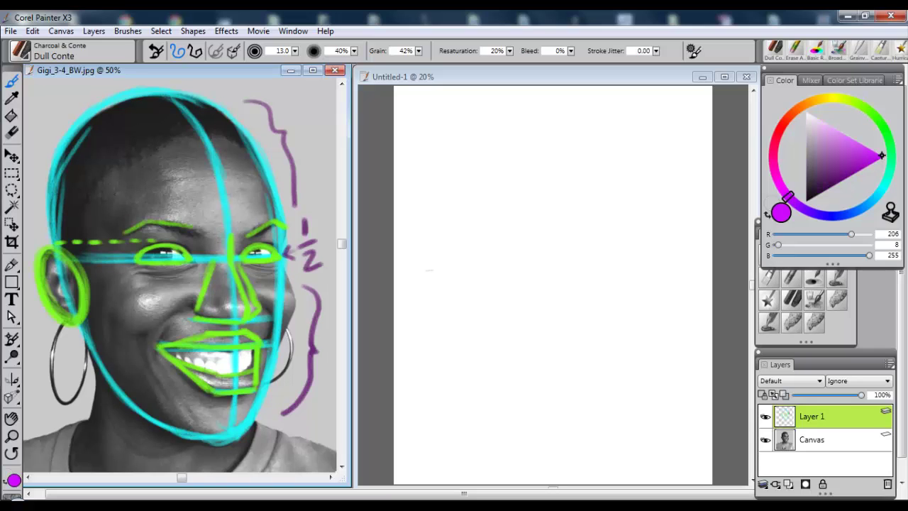
left_click(765, 417)
left_click(788, 484)
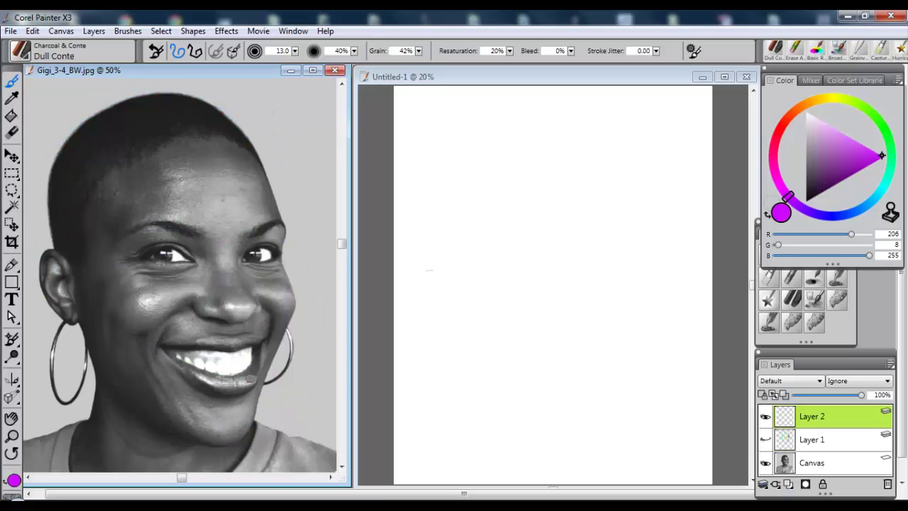
Trace the magenta jawline, chin and cheeks on the new layer.
left_click_drag(202, 444, 223, 443)
left_click_drag(277, 351, 248, 434)
left_click_drag(258, 402, 286, 247)
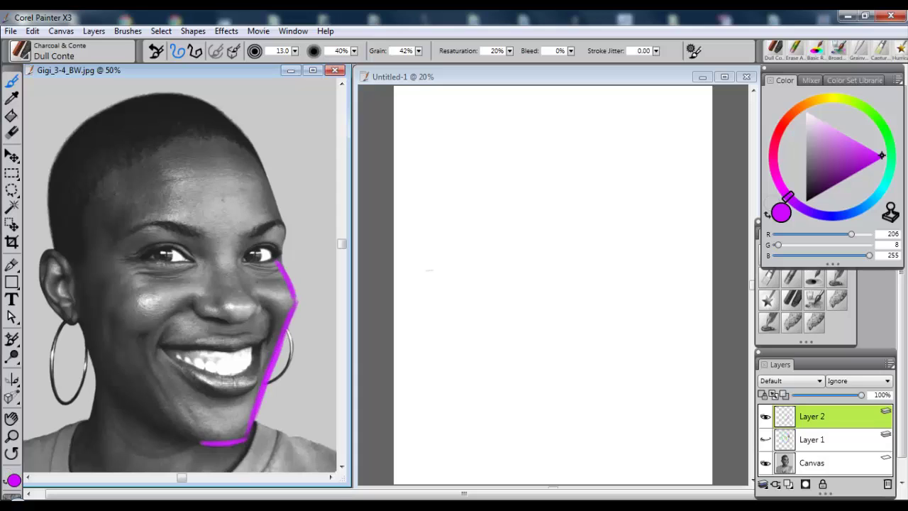
left_click_drag(261, 164, 268, 178)
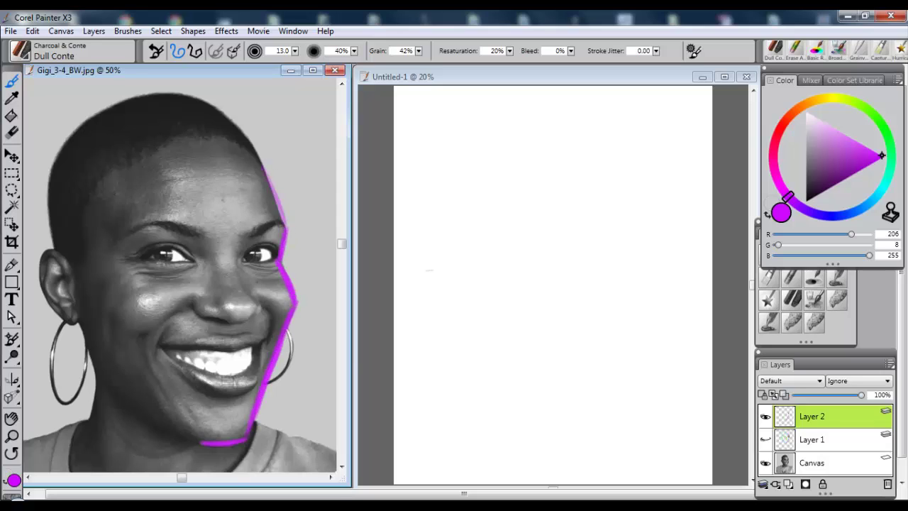
left_click_drag(107, 388, 193, 437)
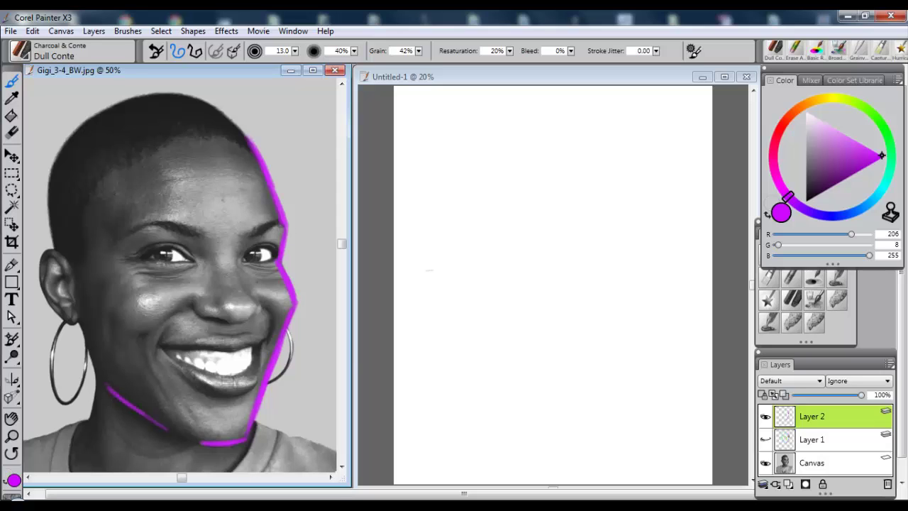
mouse_move(80, 321)
left_mouse_down()
mouse_move(99, 379)
mouse_move(90, 422)
left_mouse_up()
Trace the ear and skull top in magenta, then hide both layers.
mouse_move(41, 291)
left_mouse_down()
mouse_move(45, 254)
mouse_move(69, 263)
left_mouse_up()
left_click_drag(39, 293, 79, 324)
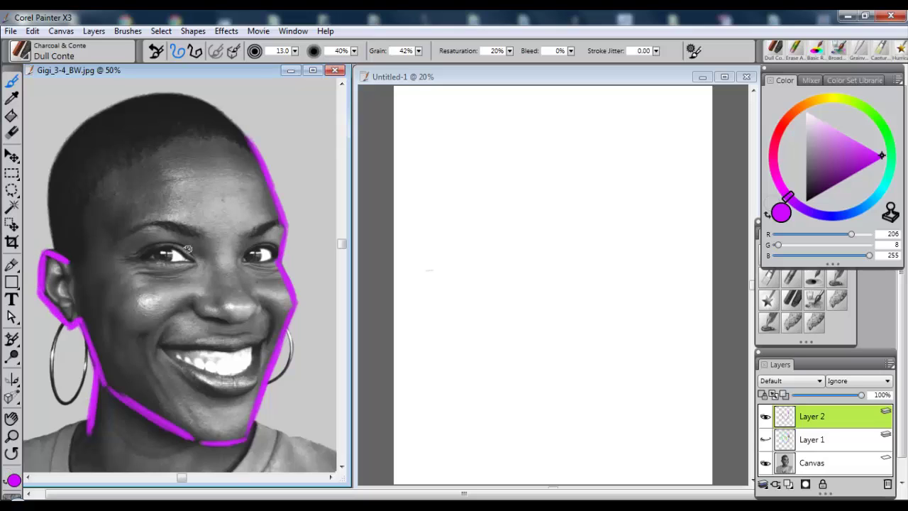
mouse_move(52, 249)
left_mouse_down()
mouse_move(46, 186)
mouse_move(207, 97)
mouse_move(245, 130)
left_mouse_up()
left_click_drag(167, 87, 134, 94)
left_click_drag(241, 123, 259, 155)
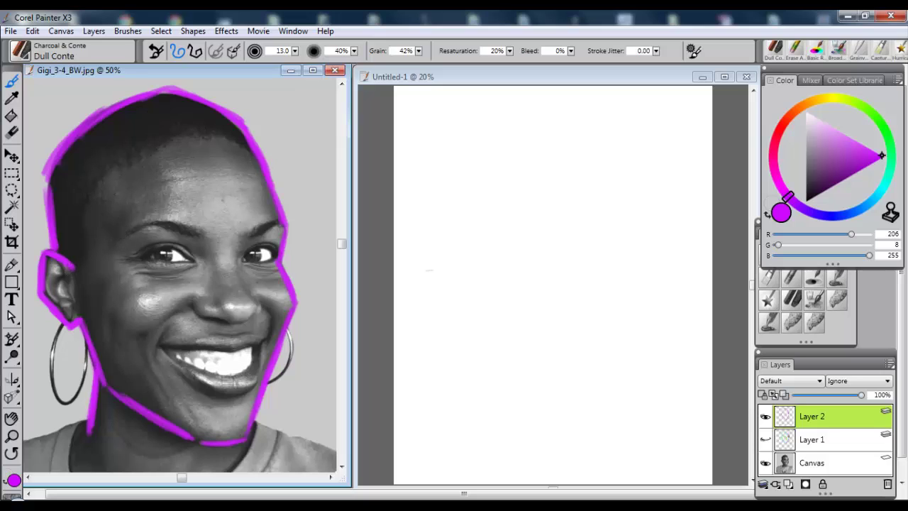
left_click(764, 439)
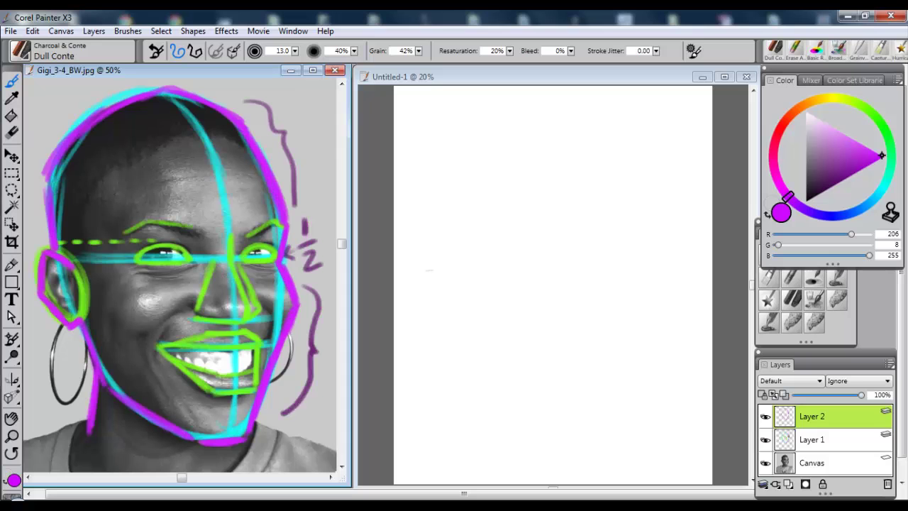
left_click(765, 439)
left_click(764, 416)
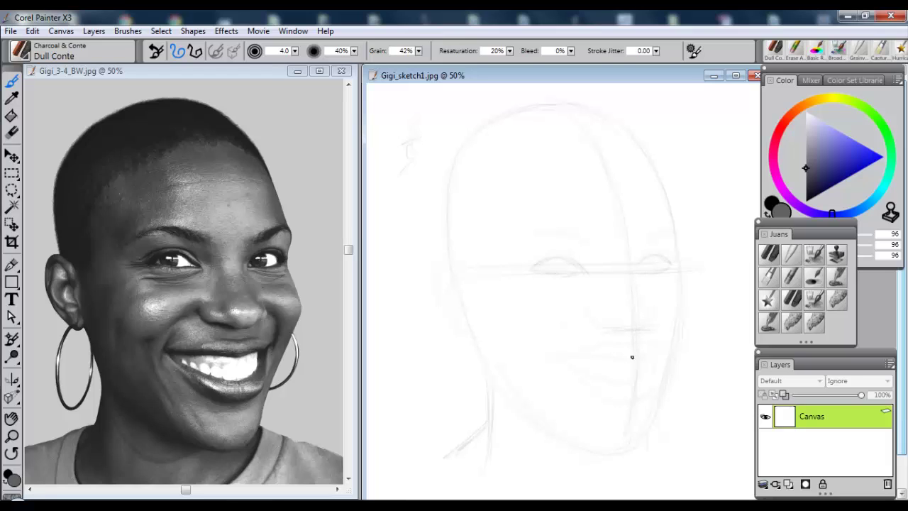
Draw the upper lip and darken the cheek, jaw and chin lines of the pencil sketch.
left_click_drag(646, 395, 615, 402)
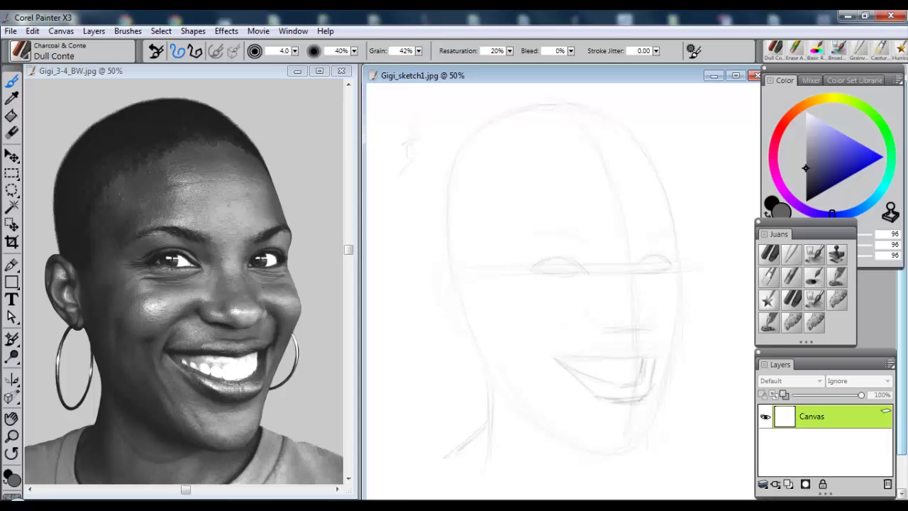
left_click_drag(555, 359, 613, 343)
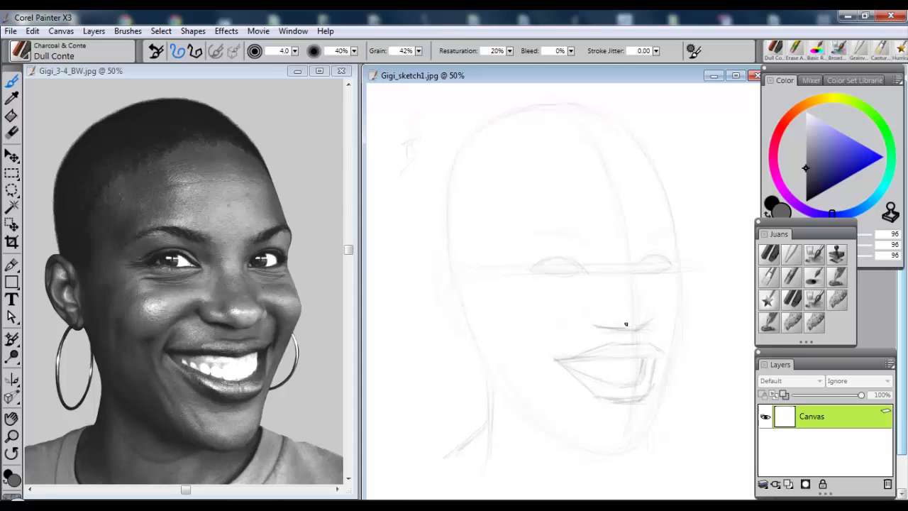
left_click_drag(669, 195, 678, 237)
left_click_drag(665, 369, 646, 432)
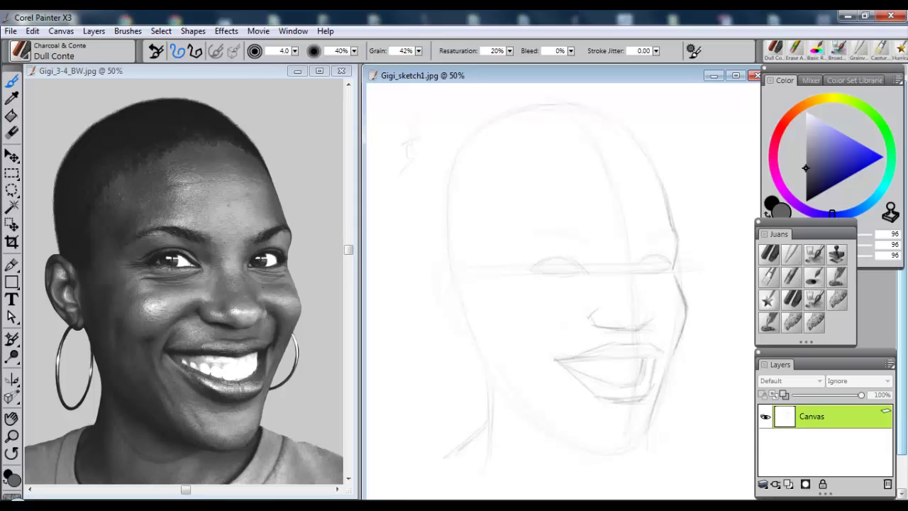
mouse_move(589, 451)
left_mouse_down()
mouse_move(634, 449)
mouse_move(647, 417)
left_mouse_up()
left_click_drag(505, 399, 593, 453)
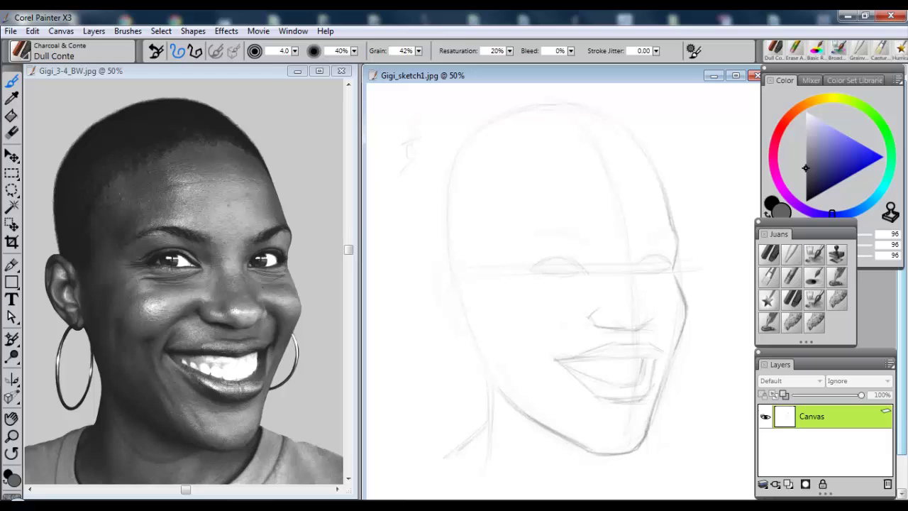
left_click_drag(471, 333, 498, 388)
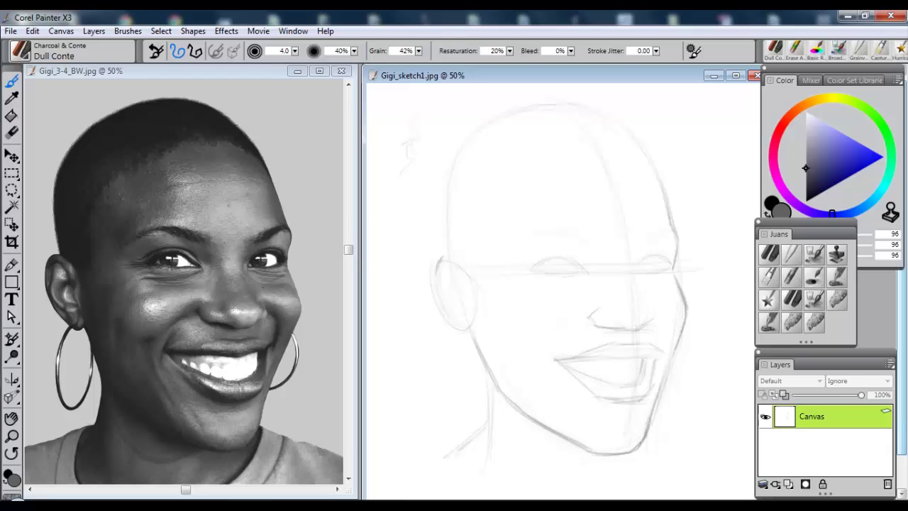
Detail the ear's rim and inner curves and add a hoop earring below it.
mouse_move(444, 264)
left_mouse_down()
mouse_move(470, 270)
mouse_move(463, 329)
left_mouse_up()
left_click_drag(459, 285, 467, 317)
mouse_move(448, 266)
left_mouse_down()
mouse_move(444, 281)
mouse_move(461, 318)
mouse_move(457, 281)
left_mouse_up()
left_click_drag(471, 335, 477, 362)
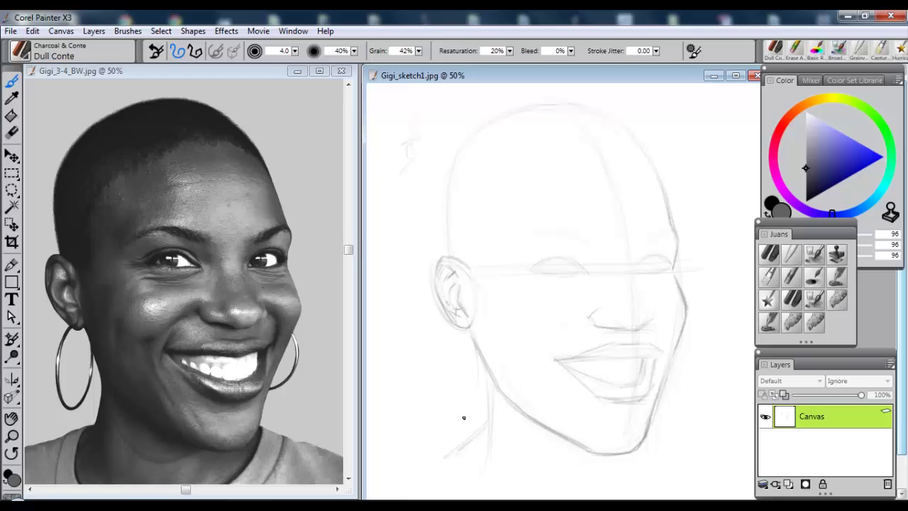
mouse_move(442, 330)
left_mouse_down()
mouse_move(432, 406)
mouse_move(477, 365)
mouse_move(434, 418)
left_mouse_up()
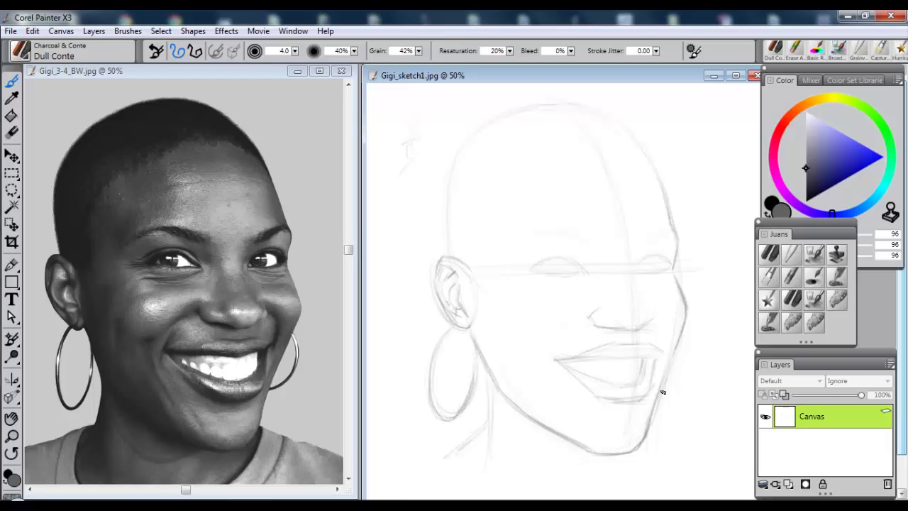
Add the second hoop earring and neck lines, darken the skull outline and draw the hairline.
left_click_drag(682, 345, 669, 409)
mouse_move(644, 440)
left_mouse_down()
mouse_move(647, 456)
mouse_move(665, 448)
mouse_move(694, 463)
left_mouse_up()
left_click_drag(443, 193, 453, 256)
mouse_move(442, 178)
left_mouse_down()
mouse_move(454, 260)
mouse_move(505, 120)
mouse_move(546, 105)
left_mouse_up()
mouse_move(461, 147)
left_mouse_down()
mouse_move(449, 170)
mouse_move(524, 110)
mouse_move(559, 106)
mouse_move(603, 116)
mouse_move(651, 151)
left_mouse_up()
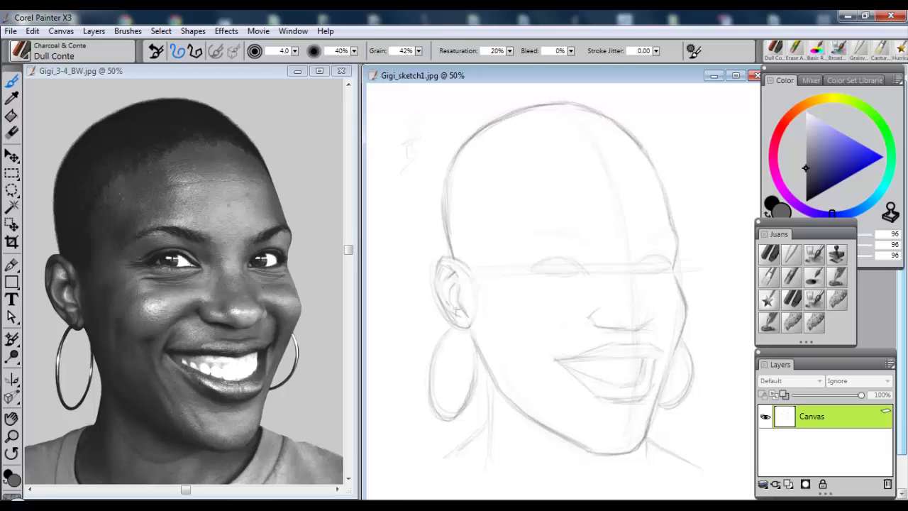
left_click_drag(554, 152, 636, 154)
mouse_move(532, 163)
left_mouse_down()
mouse_move(593, 142)
mouse_move(481, 206)
mouse_move(483, 272)
mouse_move(461, 285)
mouse_move(463, 308)
left_mouse_up()
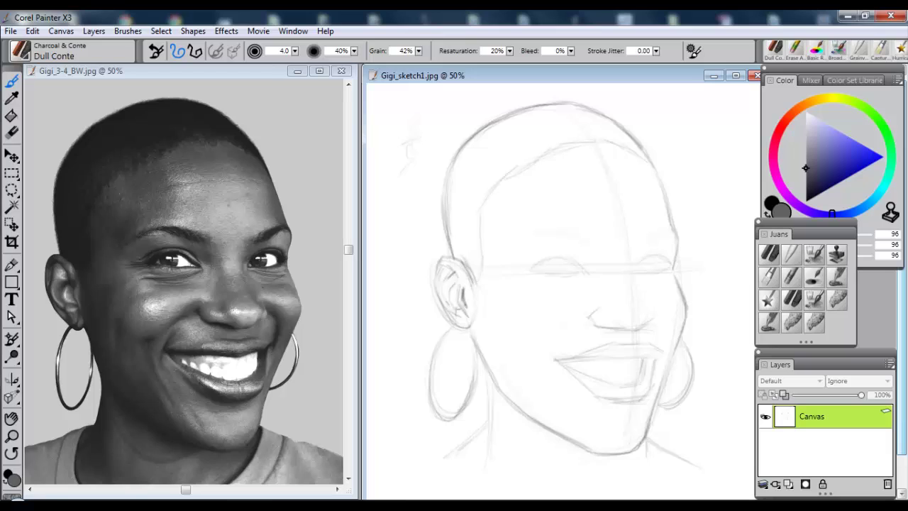
mouse_move(445, 264)
left_mouse_down()
mouse_move(461, 285)
mouse_move(454, 267)
mouse_move(438, 293)
mouse_move(461, 290)
left_mouse_up()
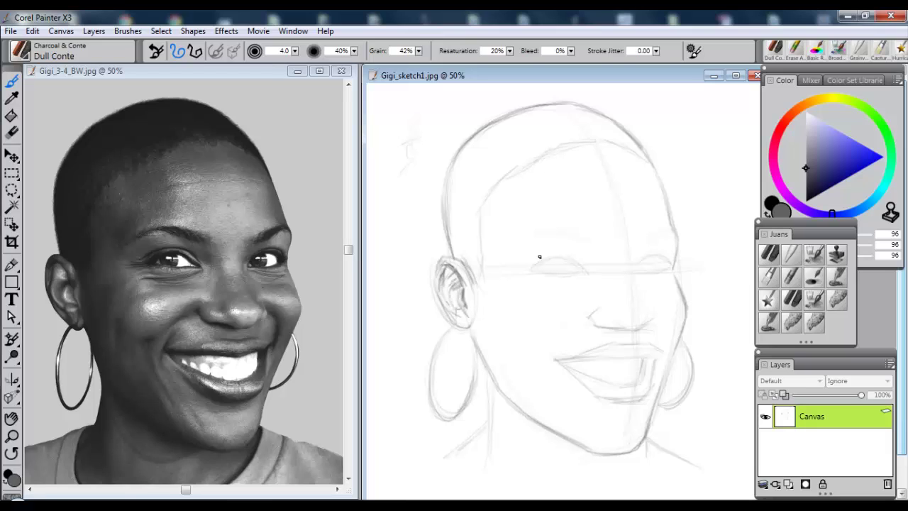
Draw both eyebrows and the right eye's upper lid.
left_click_drag(557, 232, 585, 243)
mouse_move(642, 244)
left_mouse_down()
mouse_move(676, 234)
mouse_move(638, 246)
left_mouse_up()
mouse_move(555, 236)
left_mouse_down()
mouse_move(596, 246)
mouse_move(526, 242)
mouse_move(585, 263)
mouse_move(567, 254)
mouse_move(532, 265)
left_mouse_up()
mouse_move(650, 252)
left_mouse_down()
mouse_move(667, 251)
mouse_move(670, 264)
mouse_move(645, 253)
mouse_move(637, 270)
mouse_move(668, 265)
left_mouse_up()
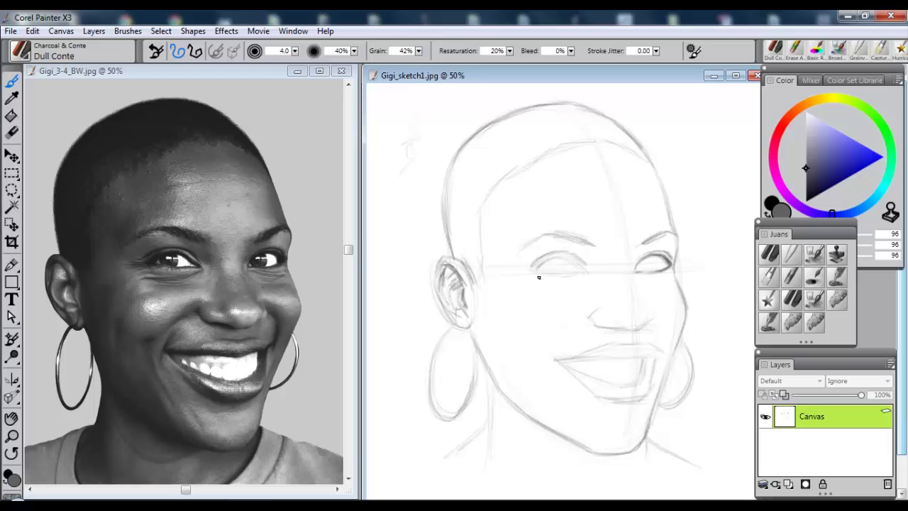
Shade both irises and darken the left eye's lower lid.
mouse_move(537, 272)
left_mouse_down()
mouse_move(581, 268)
mouse_move(569, 259)
mouse_move(539, 266)
mouse_move(573, 257)
mouse_move(559, 255)
mouse_move(523, 269)
mouse_move(548, 273)
left_mouse_up()
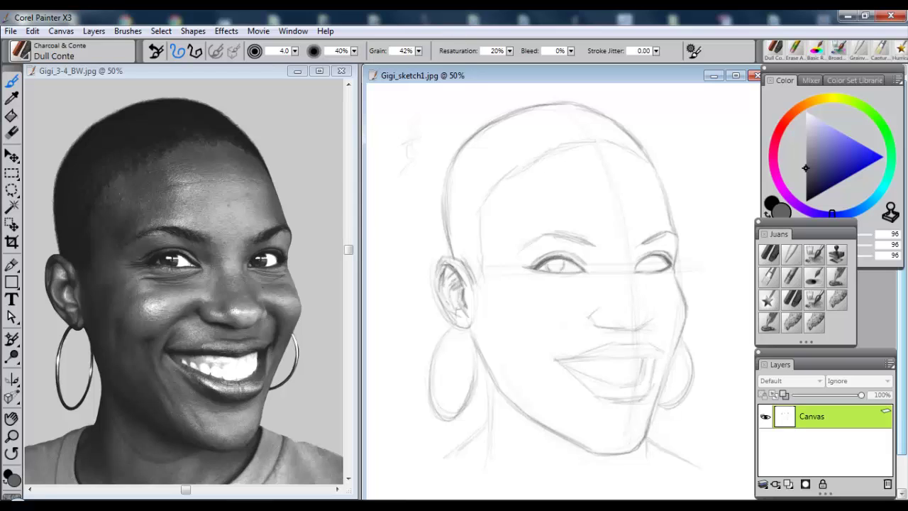
mouse_move(651, 256)
left_mouse_down()
mouse_move(653, 268)
mouse_move(642, 270)
mouse_move(651, 258)
left_mouse_up()
mouse_move(546, 259)
left_mouse_down()
mouse_move(559, 271)
mouse_move(563, 260)
left_mouse_up()
left_click_drag(640, 271, 650, 259)
left_click_drag(571, 282, 525, 286)
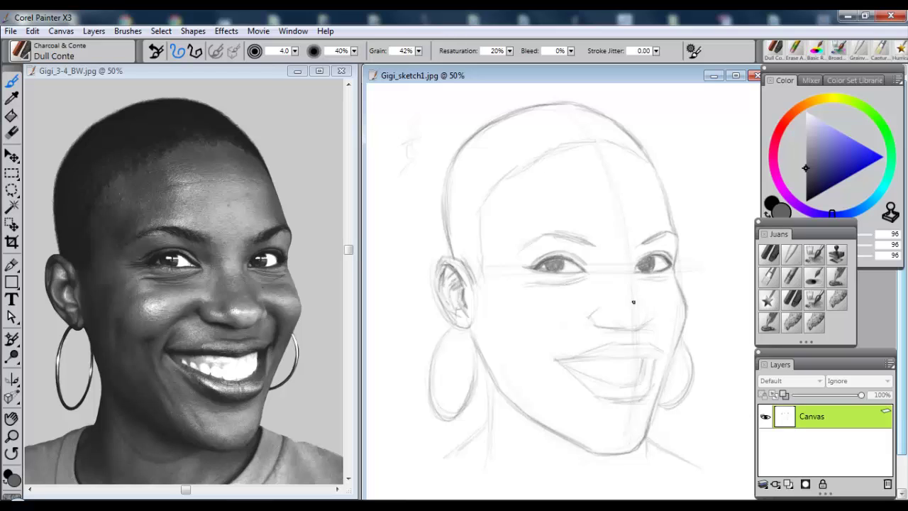
Darken the nose's right side, left mouth corner, cheek line and upper lip.
left_click_drag(634, 277, 640, 301)
mouse_move(632, 254)
left_mouse_down()
mouse_move(639, 316)
mouse_move(652, 328)
mouse_move(620, 329)
mouse_move(608, 316)
mouse_move(627, 327)
mouse_move(606, 302)
mouse_move(589, 319)
mouse_move(624, 327)
left_mouse_up()
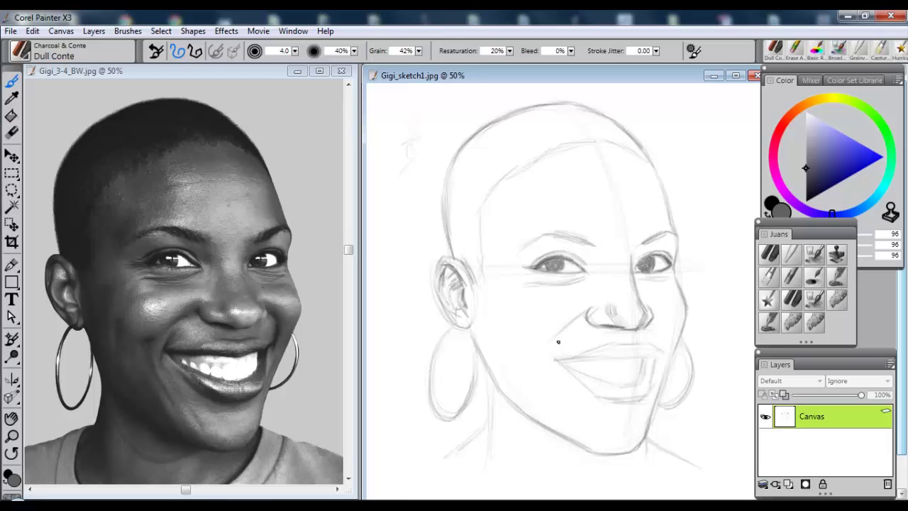
left_click_drag(561, 342, 551, 371)
left_click_drag(664, 367, 662, 322)
left_click_drag(655, 355, 626, 359)
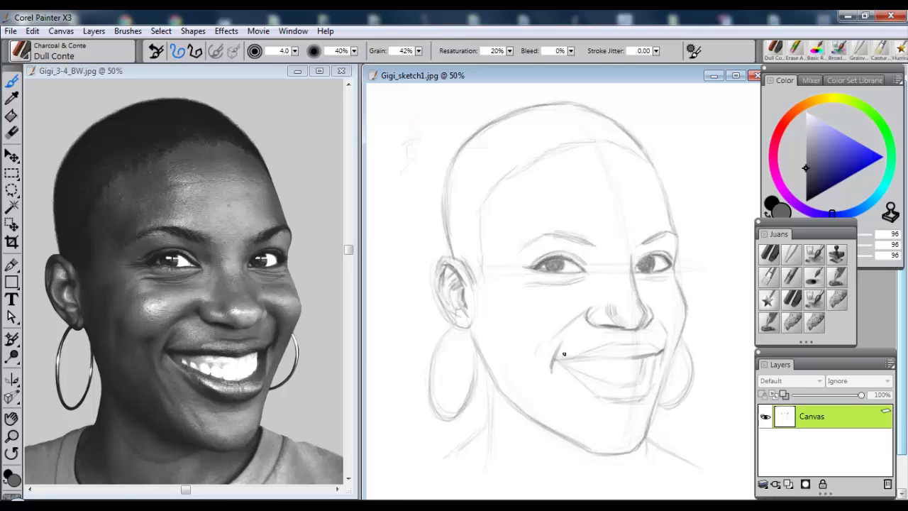
mouse_move(555, 357)
left_mouse_down()
mouse_move(634, 359)
mouse_move(615, 344)
mouse_move(651, 343)
mouse_move(636, 378)
left_mouse_up()
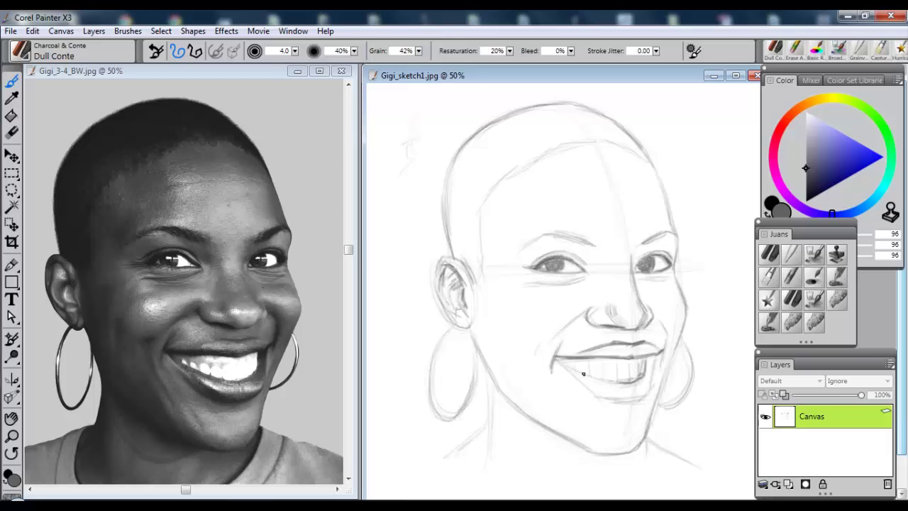
Shade the lips, smile corners and teeth lines, with a shadow under the lower lip.
mouse_move(576, 374)
left_mouse_down()
mouse_move(622, 376)
mouse_move(605, 395)
mouse_move(627, 403)
mouse_move(651, 387)
mouse_move(648, 377)
mouse_move(646, 399)
mouse_move(633, 399)
left_mouse_up()
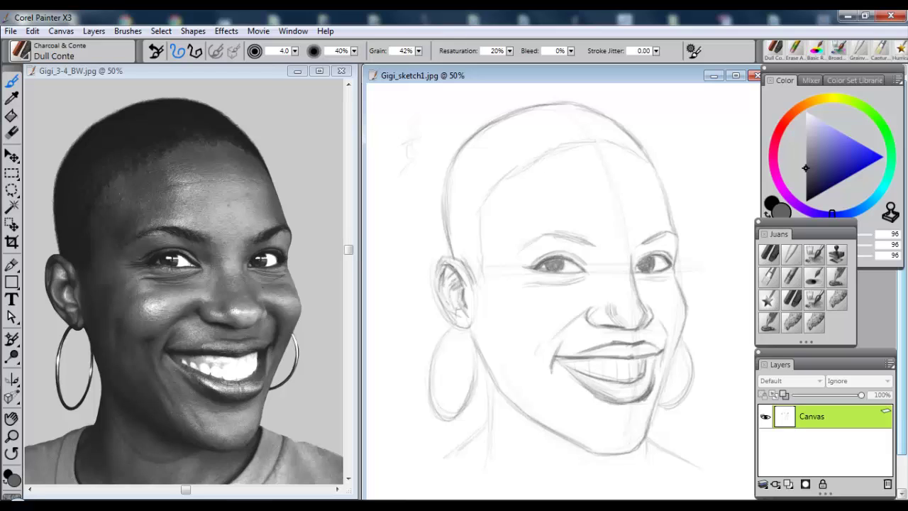
mouse_move(656, 356)
left_mouse_down()
mouse_move(642, 393)
mouse_move(647, 380)
left_mouse_up()
left_click_drag(654, 358, 644, 377)
left_click_drag(576, 353, 665, 349)
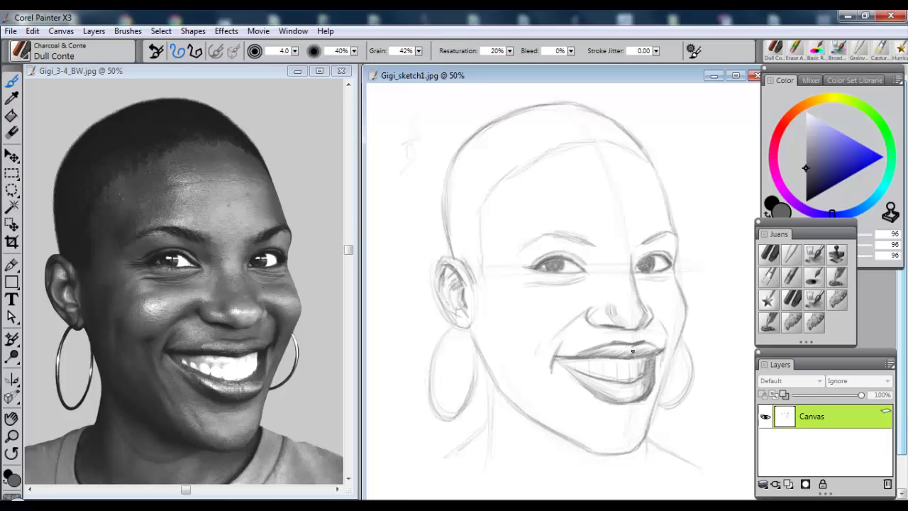
left_click_drag(581, 384, 614, 396)
left_click_drag(611, 393, 645, 400)
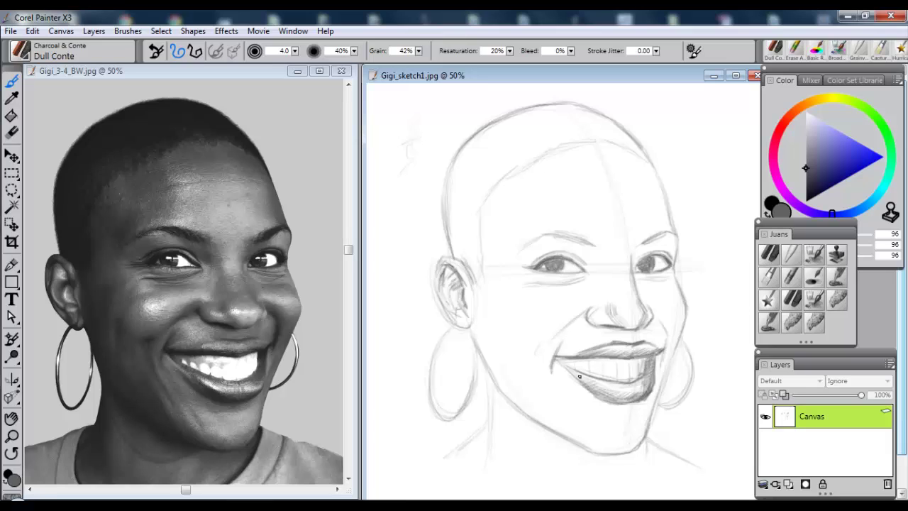
mouse_move(570, 372)
left_mouse_down()
mouse_move(630, 388)
mouse_move(648, 377)
mouse_move(649, 364)
left_mouse_up()
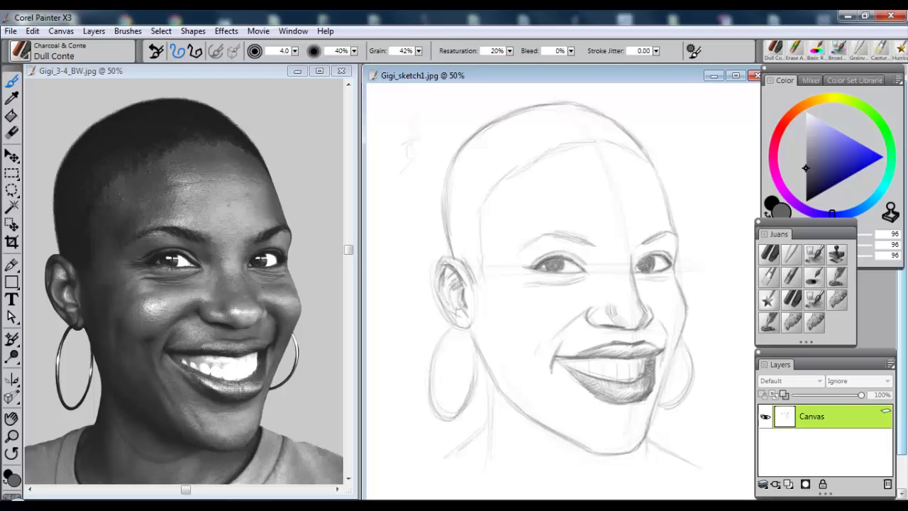
left_click_drag(602, 412, 633, 404)
Darken the right jaw contour and firmly trace both hoop earrings and the left ear.
left_click_drag(672, 355, 647, 434)
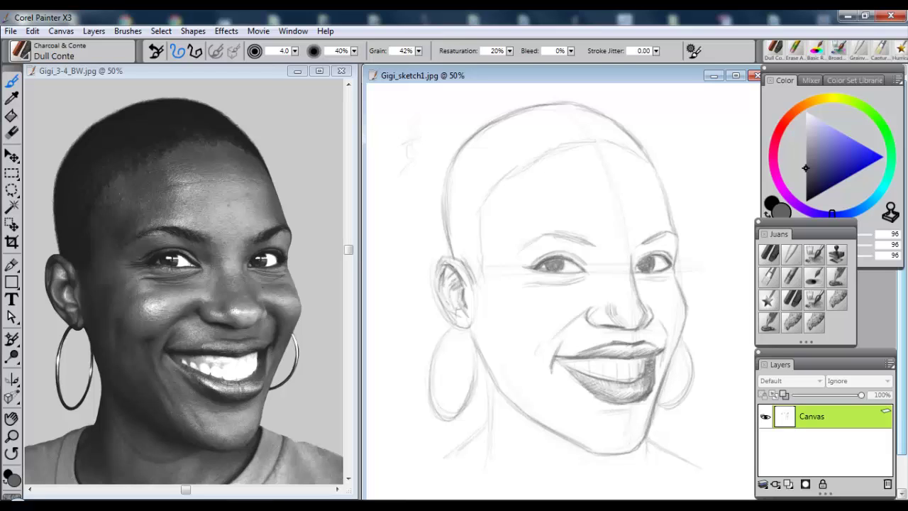
left_click_drag(686, 390, 656, 410)
mouse_move(685, 343)
left_mouse_down()
mouse_move(692, 391)
mouse_move(669, 407)
left_mouse_up()
left_click_drag(475, 387, 447, 418)
left_click_drag(469, 351, 476, 399)
left_click_drag(446, 330, 430, 389)
mouse_move(433, 262)
left_mouse_down()
mouse_move(436, 286)
mouse_move(466, 263)
left_mouse_up()
mouse_move(434, 285)
left_mouse_down()
mouse_move(455, 326)
mouse_move(453, 317)
mouse_move(474, 333)
mouse_move(491, 378)
mouse_move(490, 423)
left_mouse_up()
Outline the neck and both shoulder lines.
mouse_move(491, 371)
left_mouse_down()
mouse_move(488, 447)
mouse_move(473, 434)
left_mouse_up()
left_click_drag(488, 424, 479, 484)
left_click_drag(465, 440, 447, 447)
left_click_drag(485, 423, 425, 451)
left_click_drag(641, 469, 629, 490)
mouse_move(649, 445)
left_mouse_down()
mouse_move(630, 488)
mouse_move(619, 488)
mouse_move(678, 450)
left_mouse_up()
mouse_move(674, 448)
left_mouse_down()
mouse_move(716, 466)
mouse_move(653, 481)
left_mouse_up()
left_click_drag(464, 435, 460, 471)
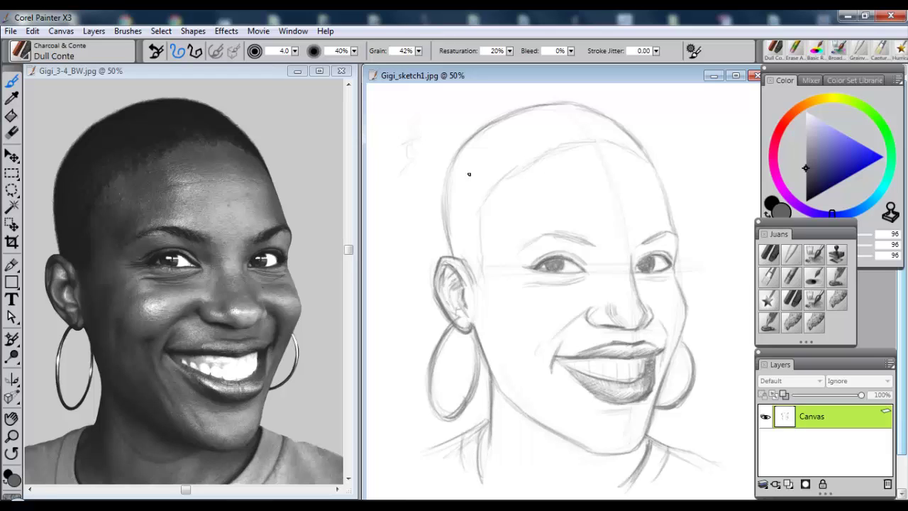
Hatch the short hair diagonally from above the ear across the crown.
mouse_move(480, 284)
left_mouse_down()
mouse_move(459, 248)
mouse_move(482, 186)
mouse_move(539, 117)
left_mouse_up()
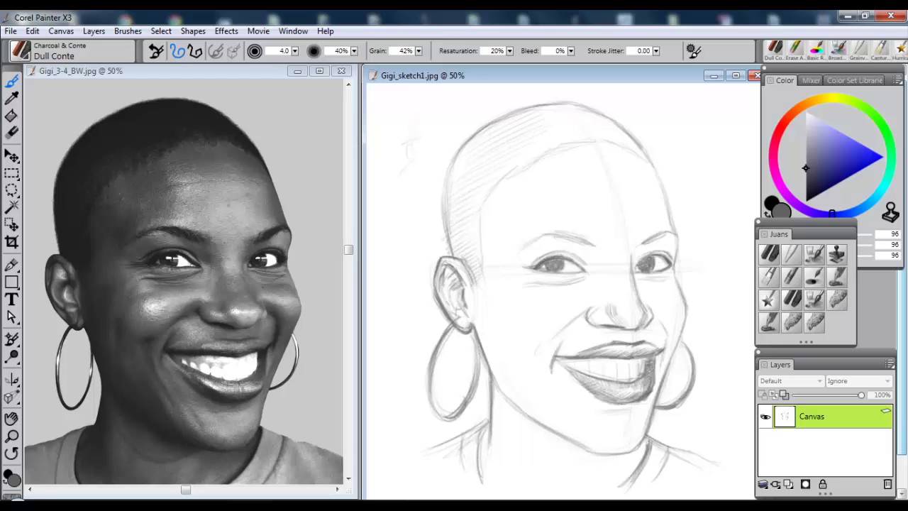
left_click_drag(465, 170, 541, 132)
left_click_drag(489, 179, 561, 139)
left_click_drag(454, 171, 535, 114)
left_click_drag(465, 149, 546, 109)
left_click_drag(447, 206, 472, 189)
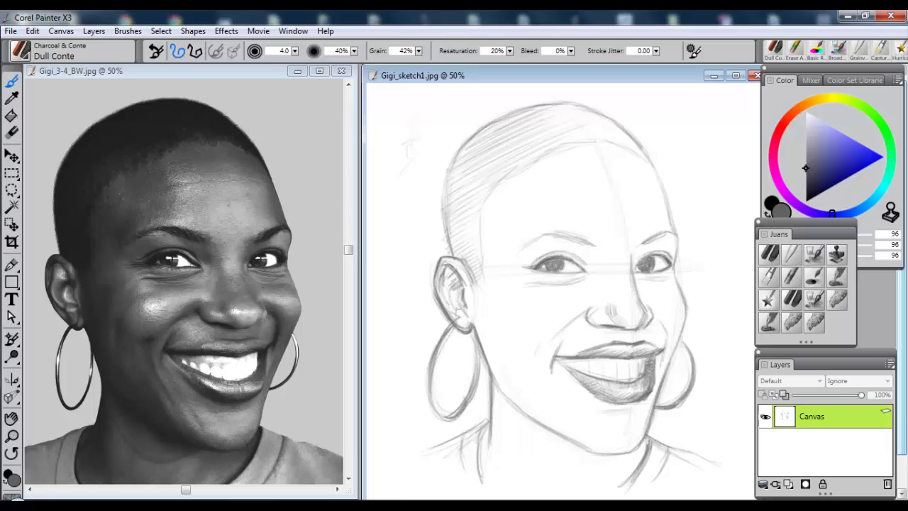
left_click_drag(544, 132, 594, 113)
mouse_move(550, 145)
left_mouse_down()
mouse_move(625, 124)
mouse_move(637, 134)
left_mouse_up()
left_click_drag(627, 162, 651, 145)
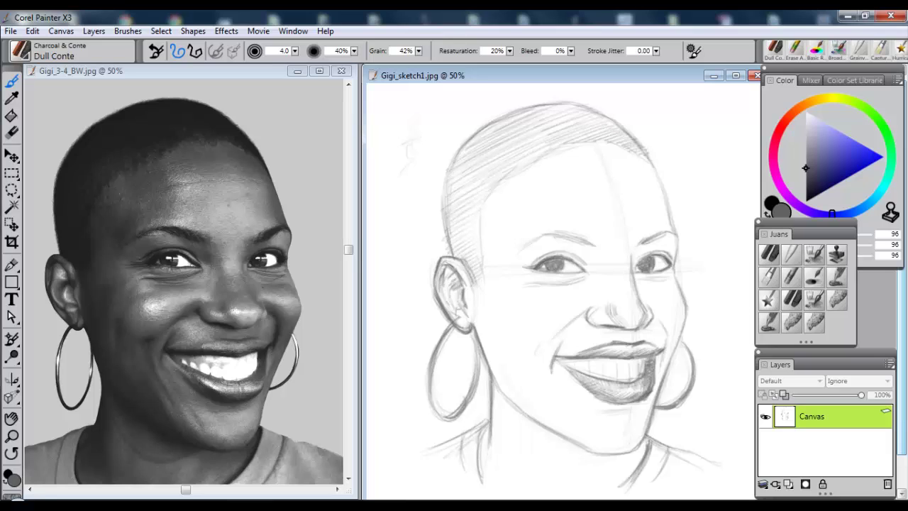
Darken and extend both eyebrows.
left_click_drag(640, 242, 670, 229)
left_click_drag(562, 244, 590, 238)
mouse_move(585, 250)
left_mouse_down()
mouse_move(593, 240)
mouse_move(574, 232)
left_mouse_up()
left_click_drag(520, 251, 542, 234)
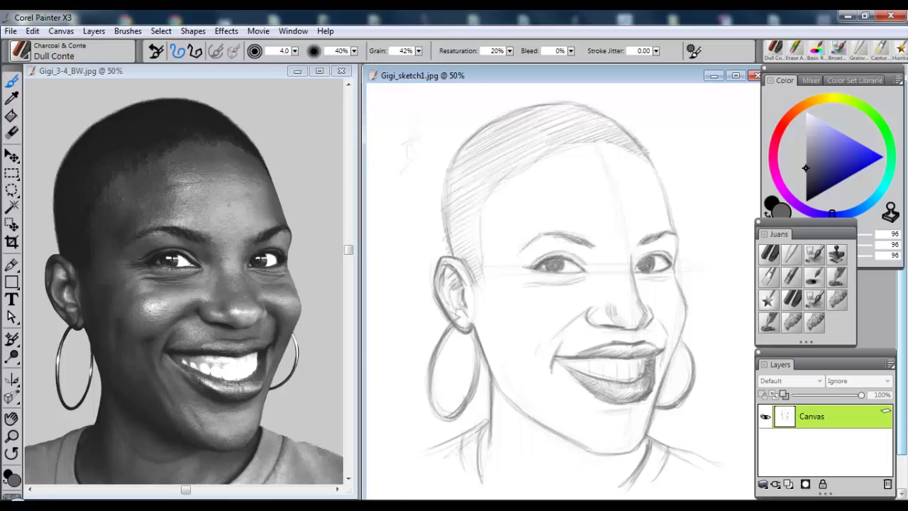
Draw the smile crease and cheek line, and add faint lines under both eyes.
left_click_drag(529, 346, 542, 356)
left_click_drag(538, 355, 542, 363)
left_click_drag(563, 410, 508, 329)
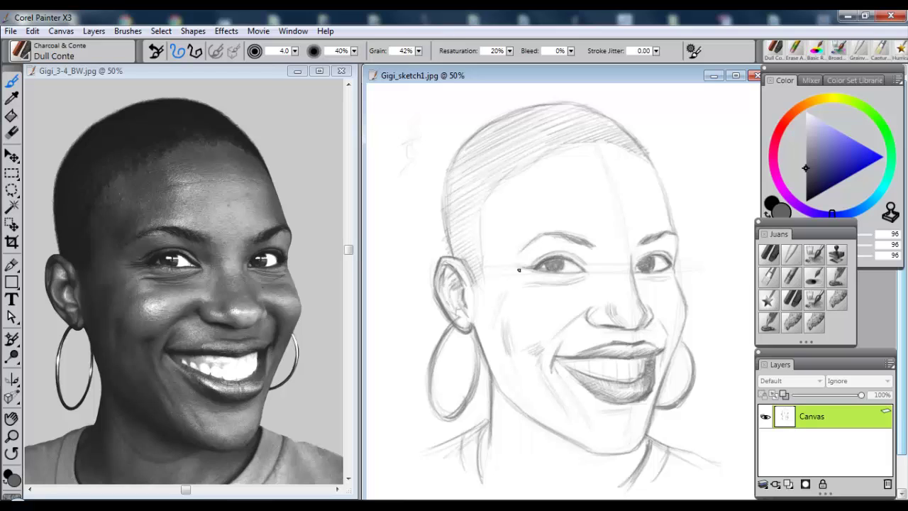
left_click_drag(536, 281, 564, 279)
left_click_drag(666, 276, 669, 278)
left_click_drag(546, 275, 533, 273)
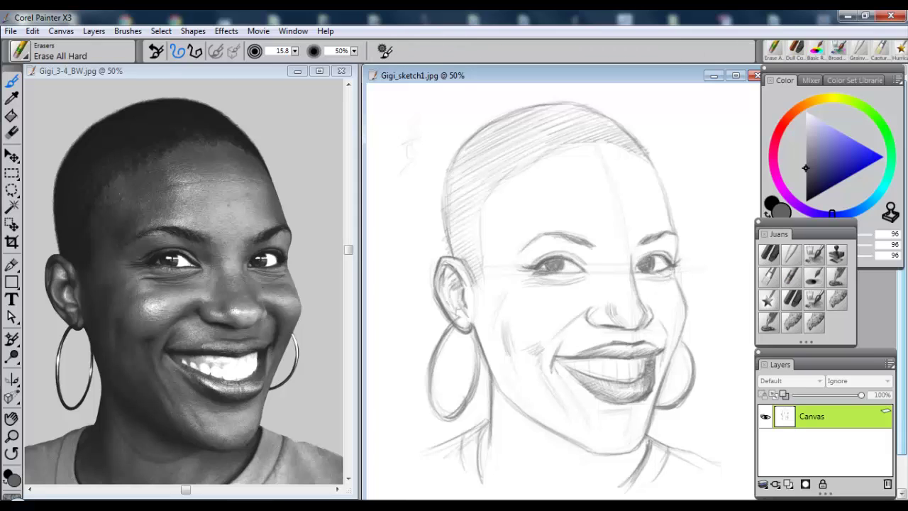
Halve the brush size, darken the right eye's upper lid, and hatch shading beneath the jaw.
key("bracketleft")
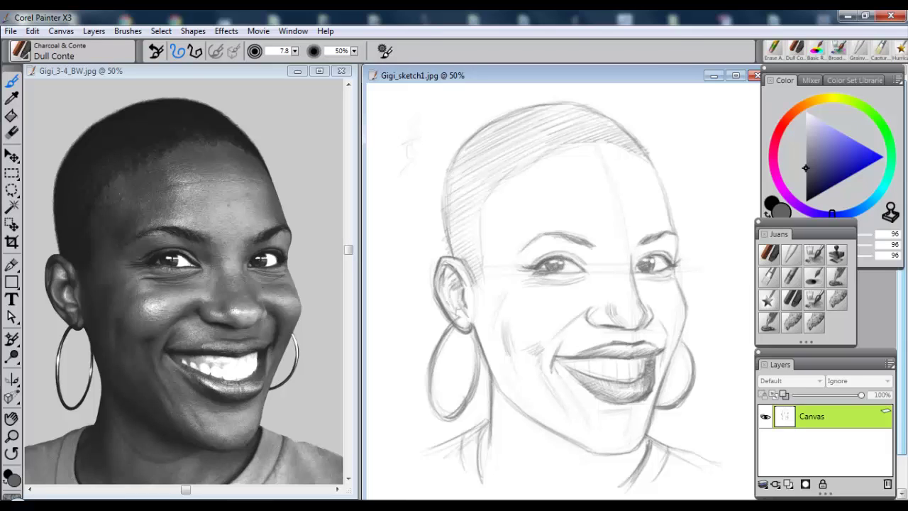
left_click_drag(646, 250, 653, 254)
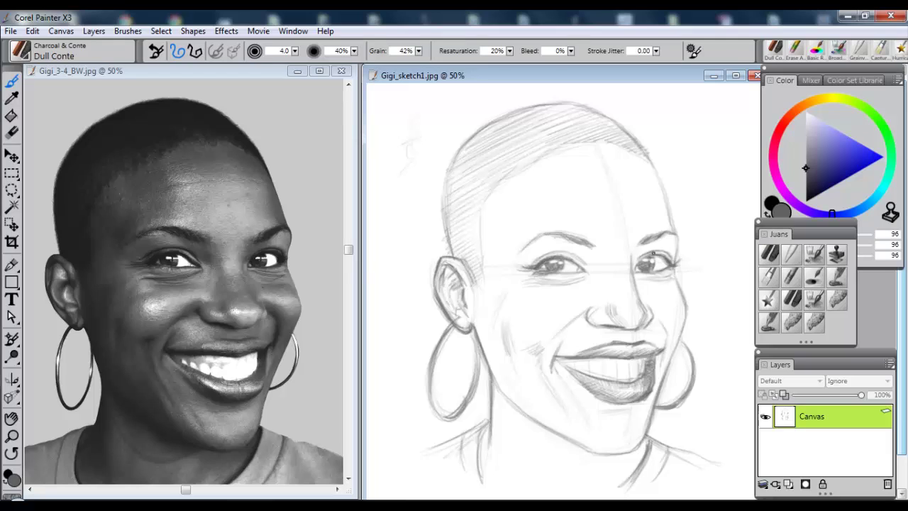
mouse_move(494, 429)
left_mouse_down()
mouse_move(522, 418)
mouse_move(571, 457)
mouse_move(539, 459)
mouse_move(504, 494)
mouse_move(480, 454)
left_mouse_up()
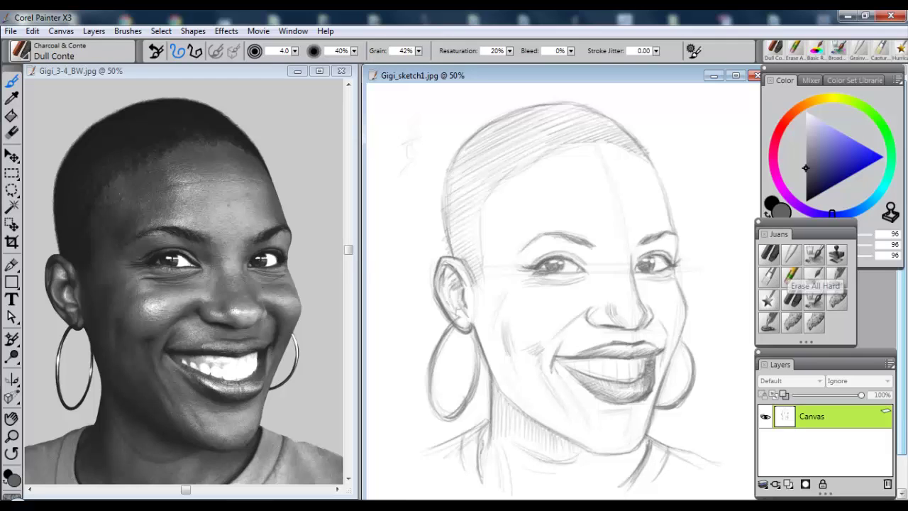
Add a Dull Conte stroke from the inner eye toward the nose bridge.
left_click(791, 273)
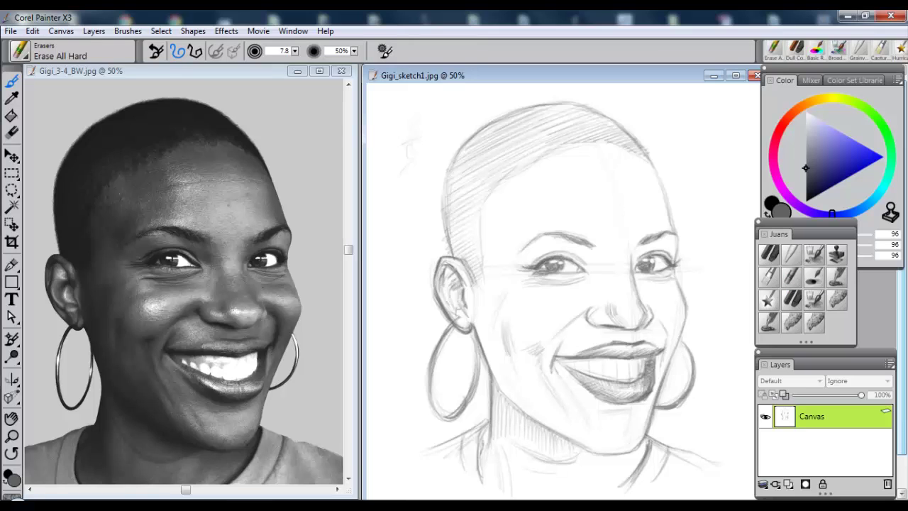
left_click(796, 48)
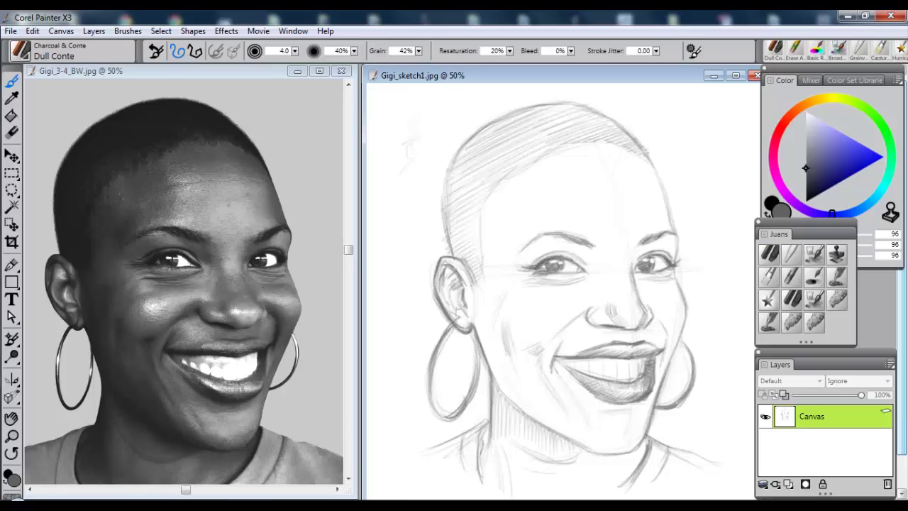
left_click_drag(585, 255, 608, 273)
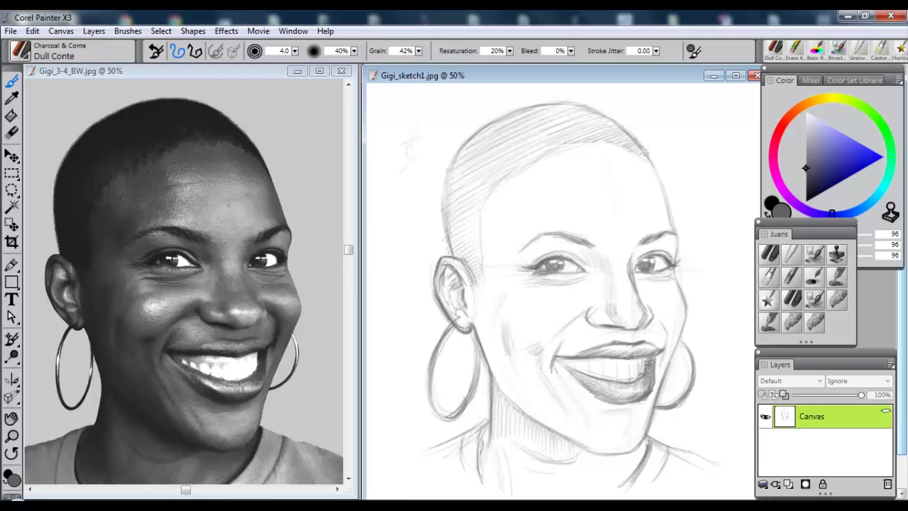